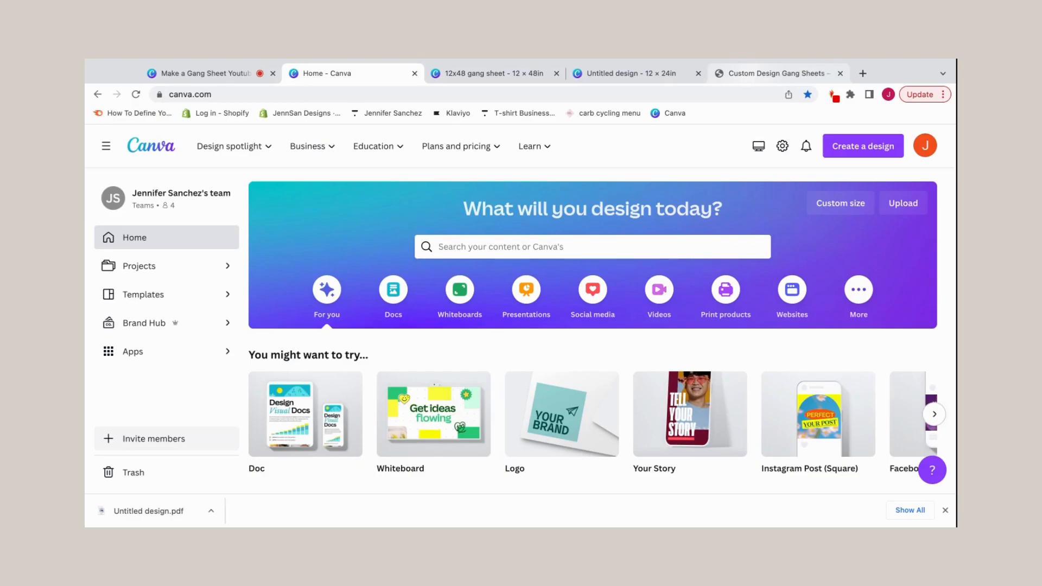
# Step: Switch to the supplier's Custom Design Gang Sheets page and review its sheet sizes and artwork requirements
pyautogui.click(776, 73)
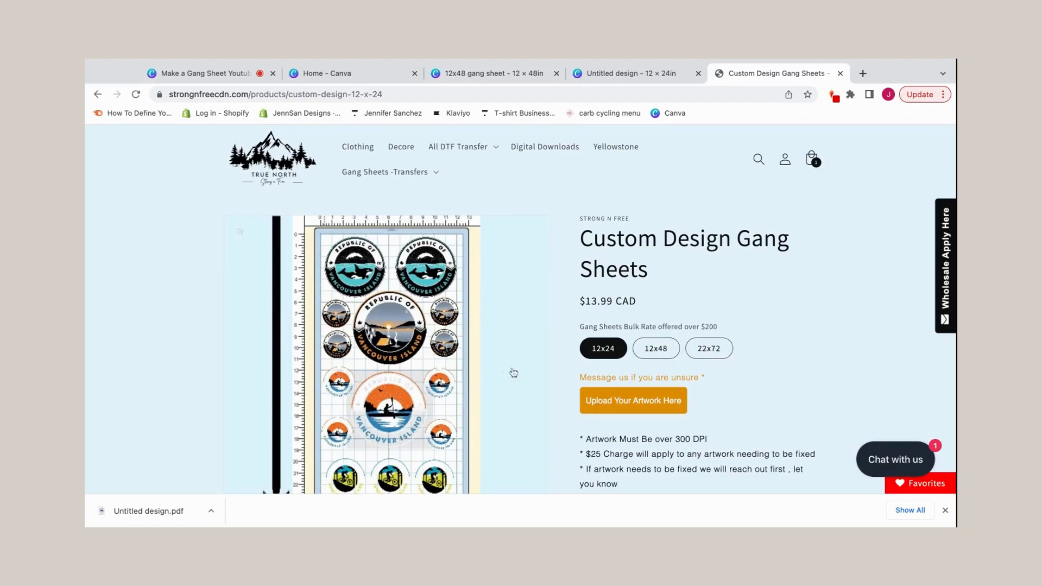
pyautogui.scroll(-2, 474, 371)
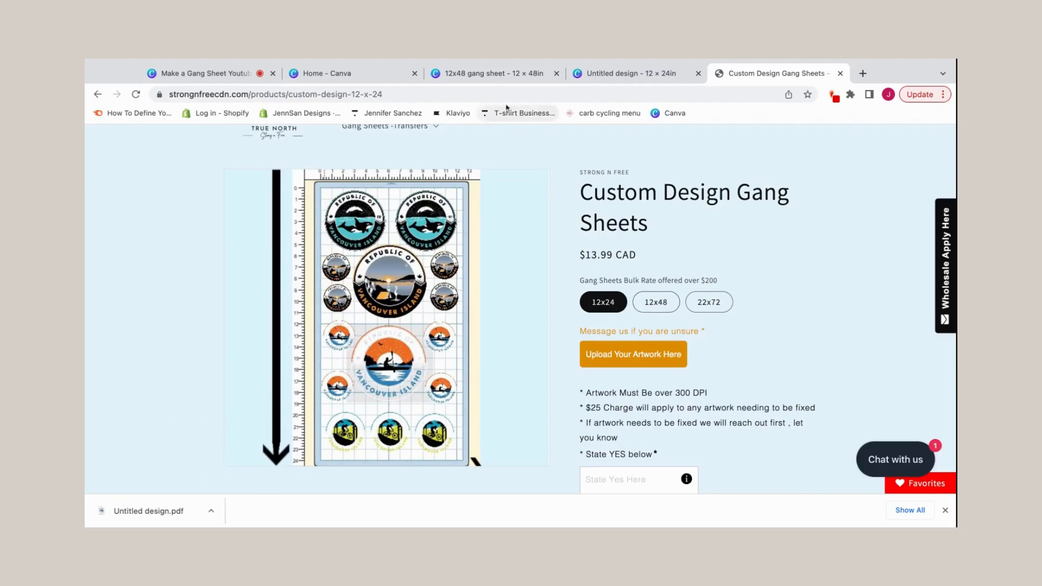
# Step: Return to the Canva home page and open the custom design size settings with inches as the unit
pyautogui.click(381, 75)
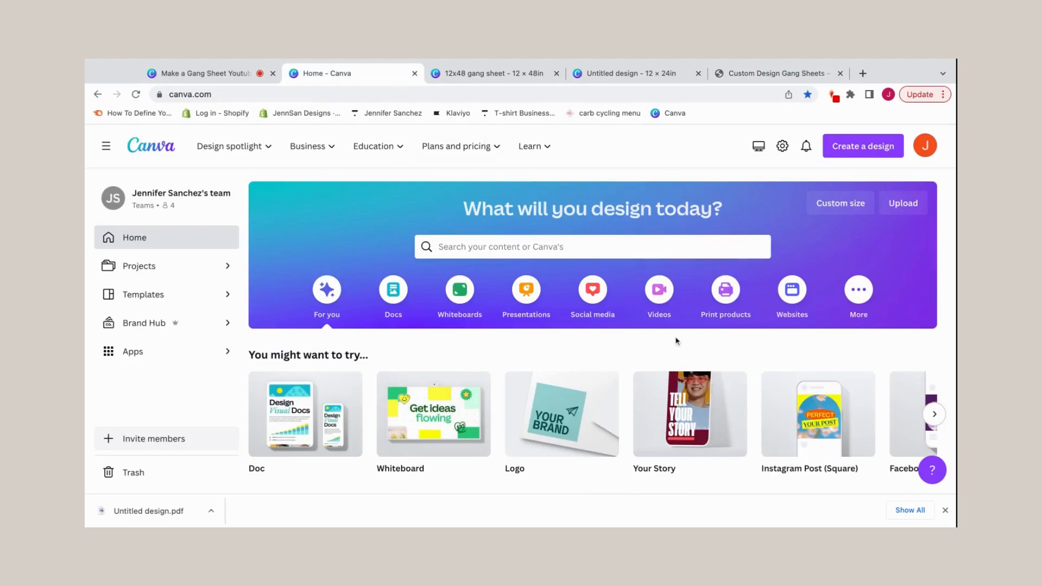
pyautogui.click(834, 209)
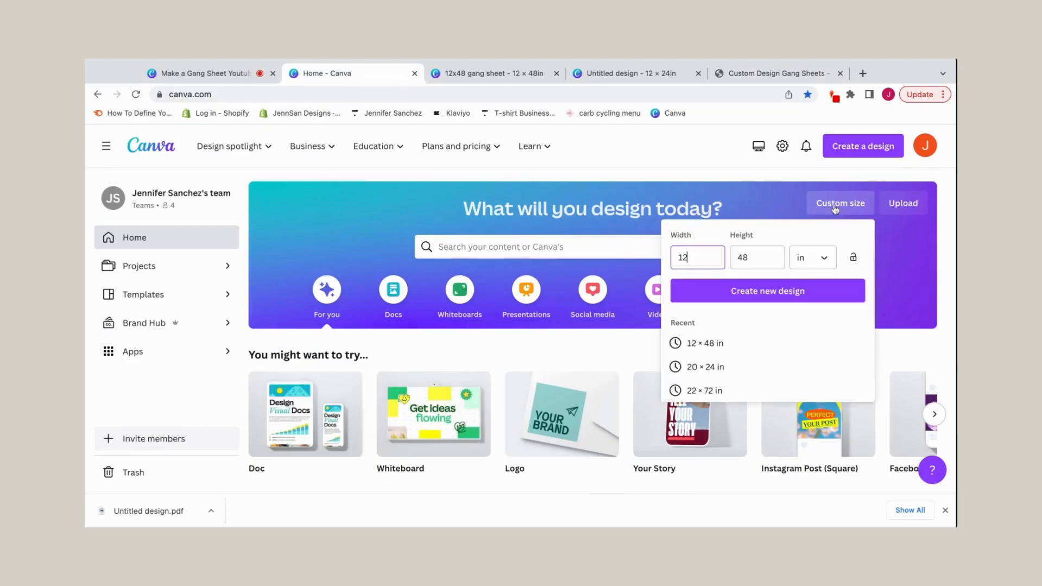
pyautogui.click(823, 262)
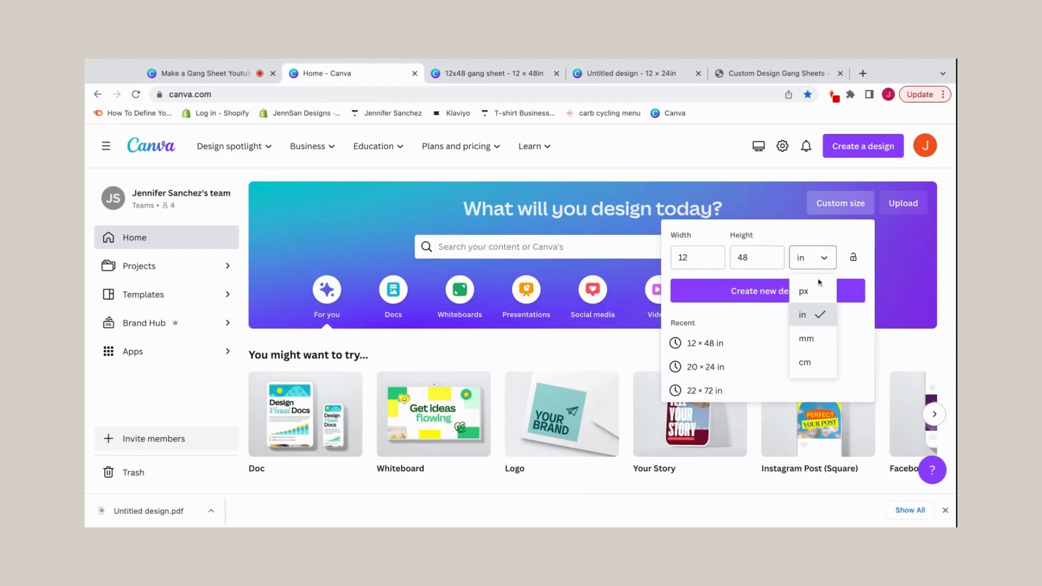
pyautogui.click(811, 319)
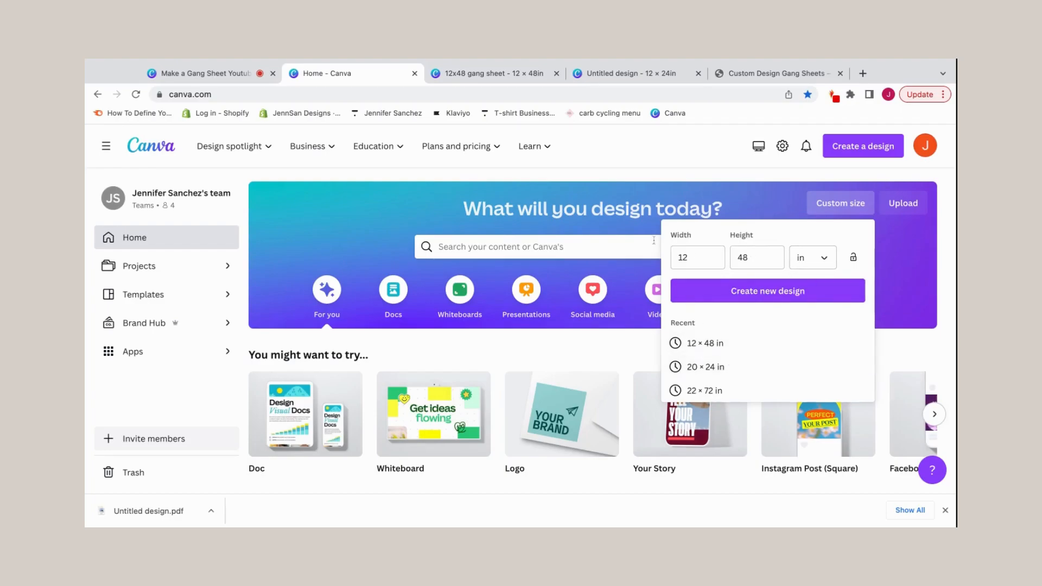
# Step: Open the finished 12x48 gang sheet and examine how the designs fill page 1 from top to bottom
pyautogui.click(612, 74)
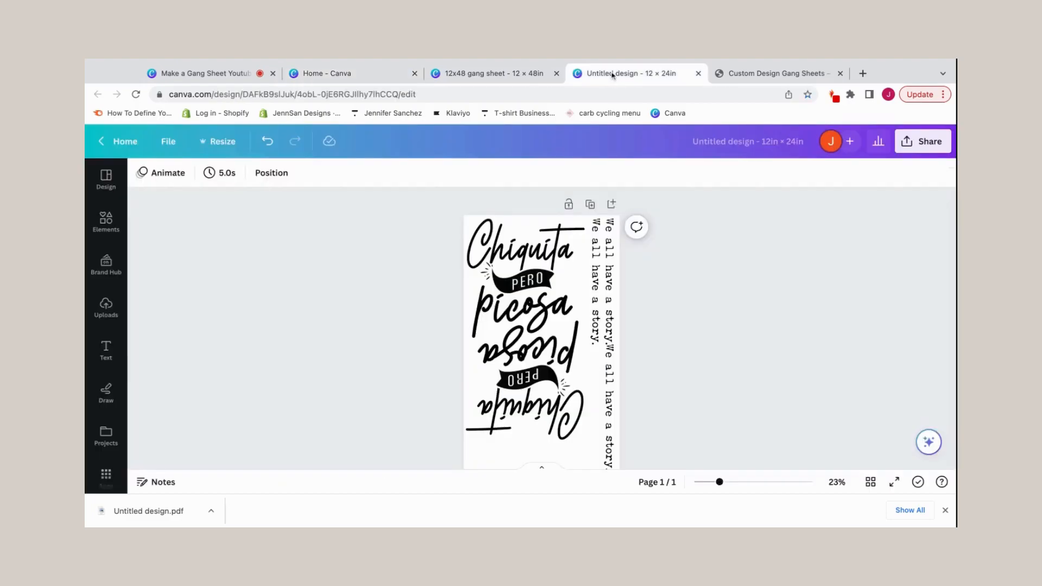
pyautogui.click(533, 80)
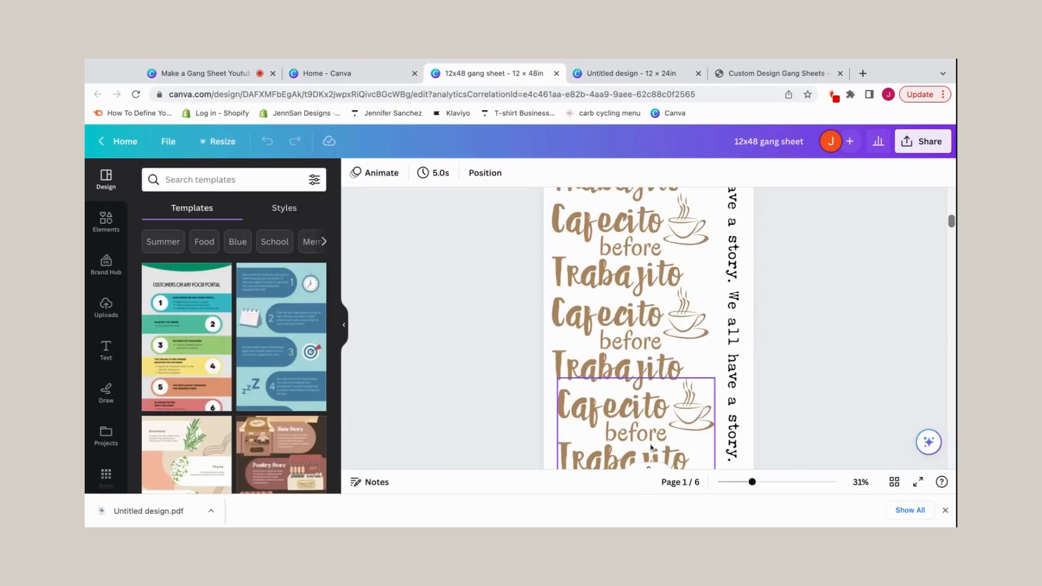
pyautogui.click(735, 482)
pyautogui.scroll(3, 714, 404)
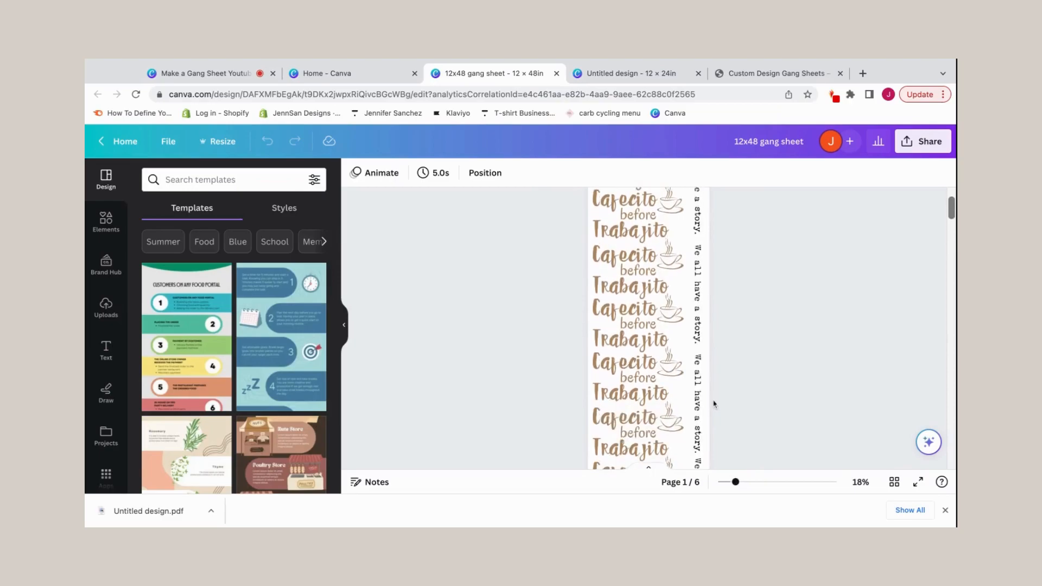
pyautogui.scroll(-5, 649, 328)
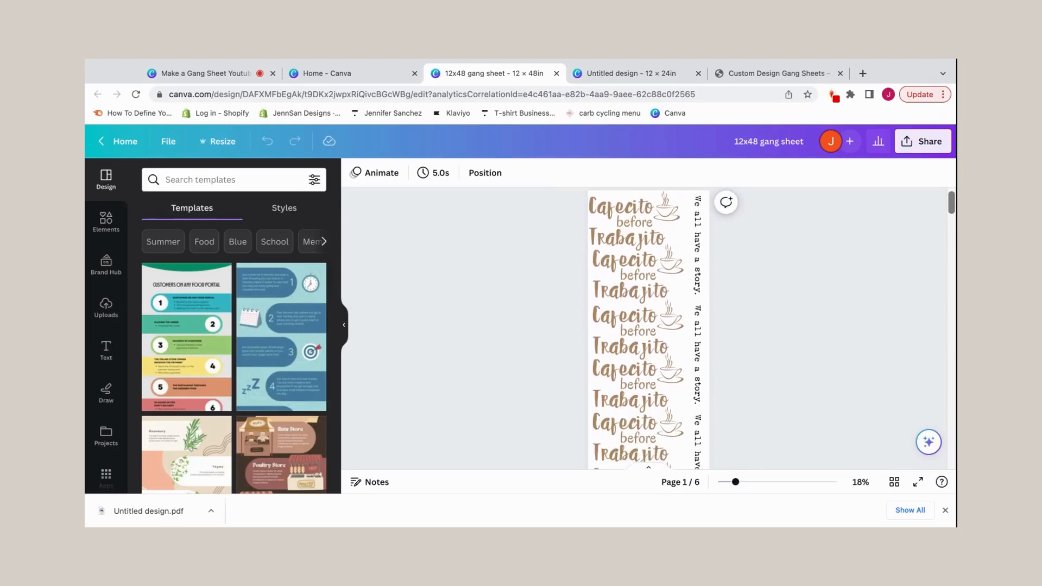
pyautogui.scroll(-5, 648, 329)
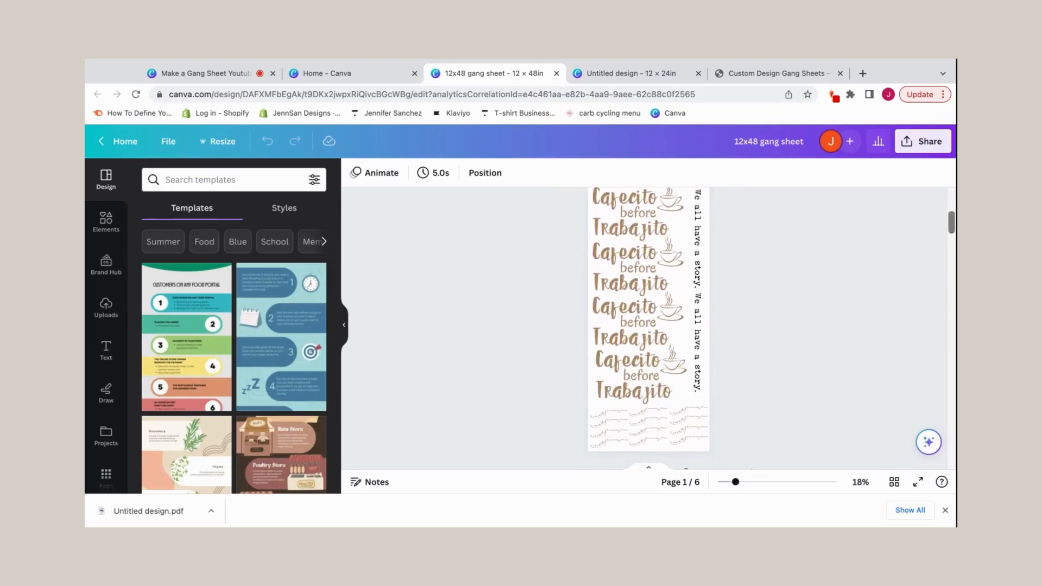
# Step: Switch to the supplier's product page and select the 12x48 gang sheet size
pyautogui.click(745, 75)
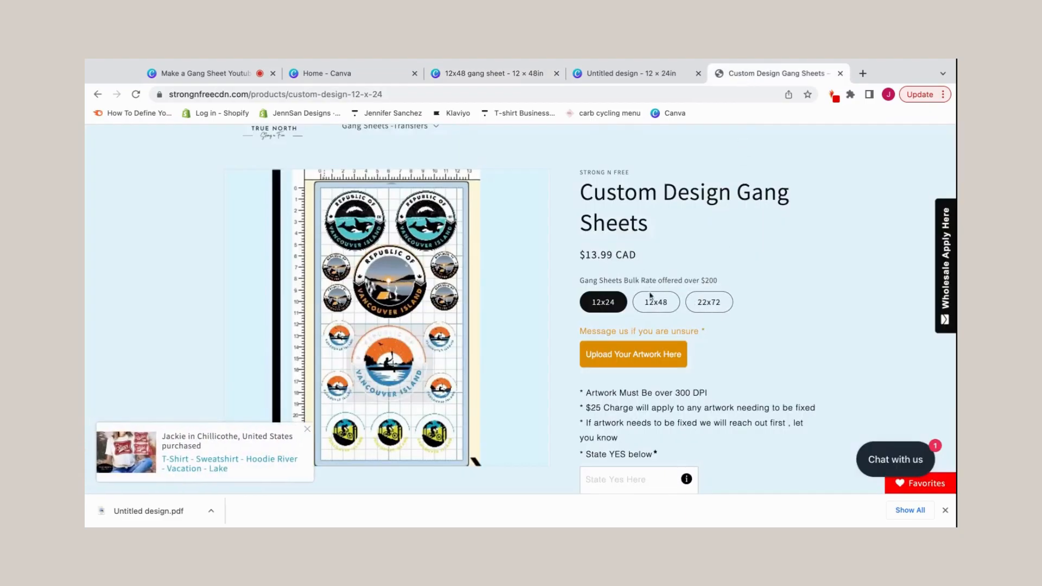
pyautogui.click(655, 312)
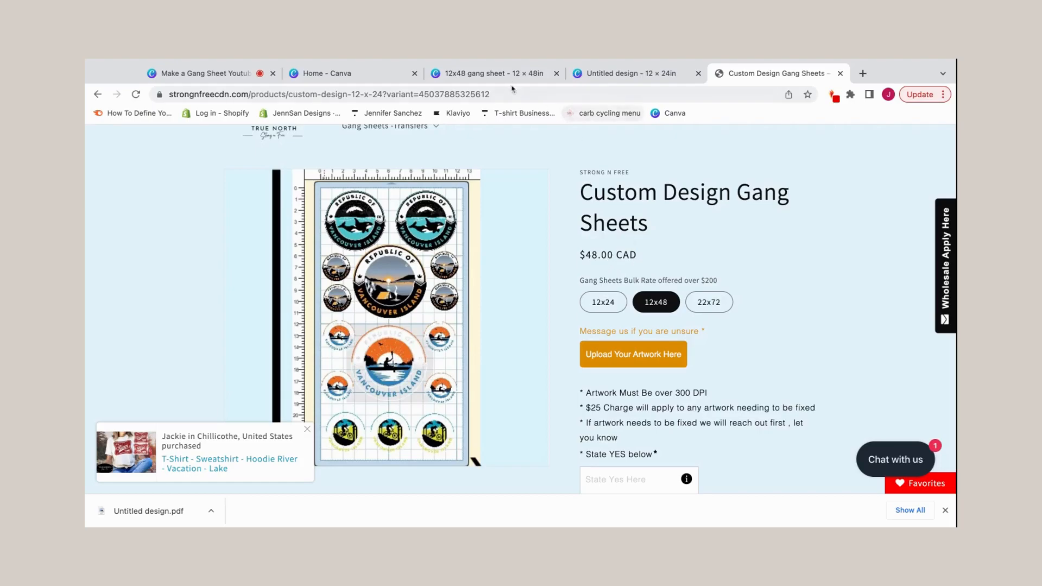
# Step: Go back to the 12x48 gang sheet and examine the sleeve text and the small size labels at the foot of page 1
pyautogui.click(498, 73)
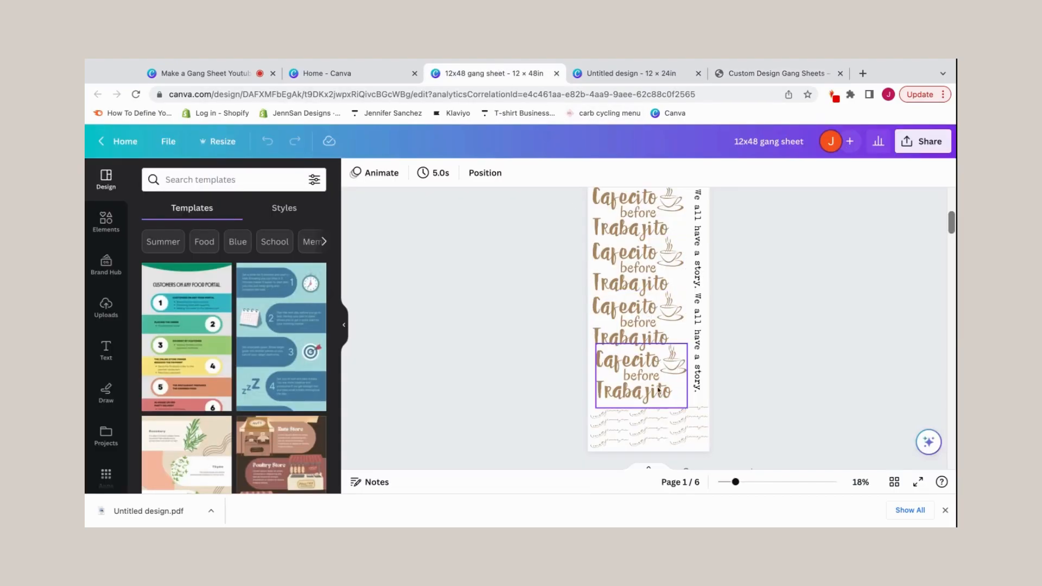
pyautogui.scroll(5, 744, 383)
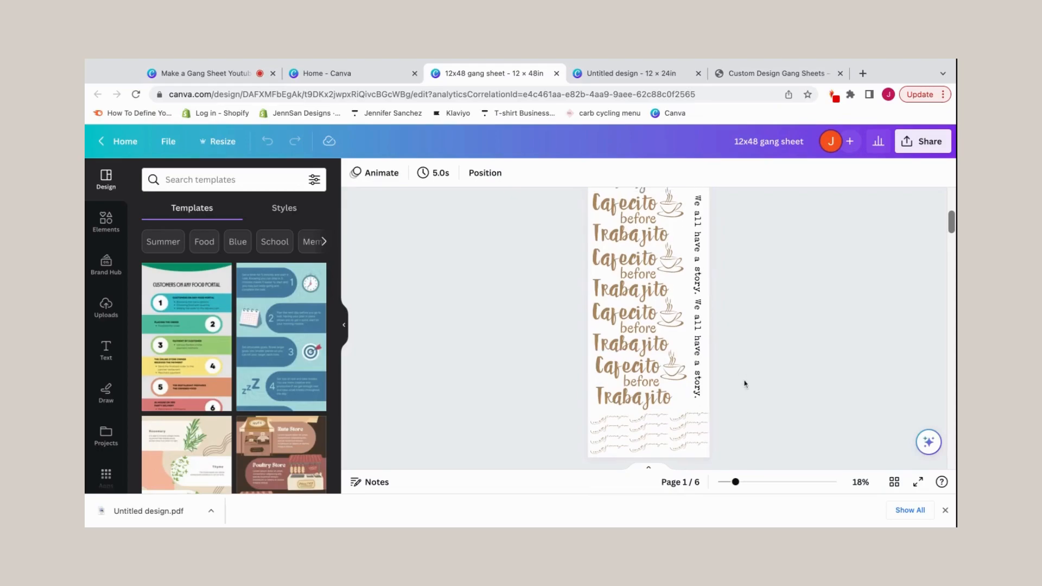
pyautogui.scroll(-3, 633, 349)
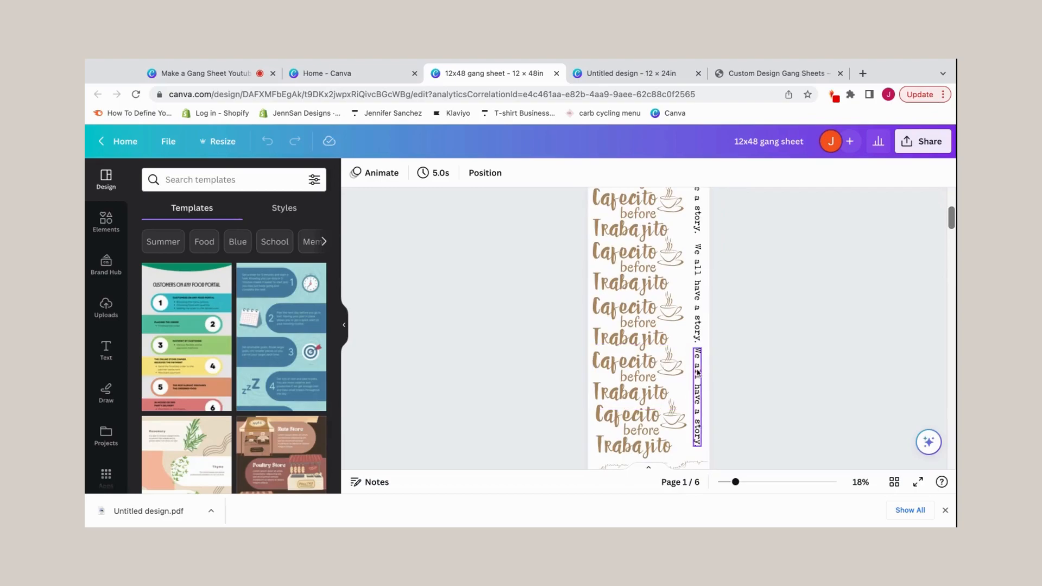
pyautogui.scroll(-4, 673, 353)
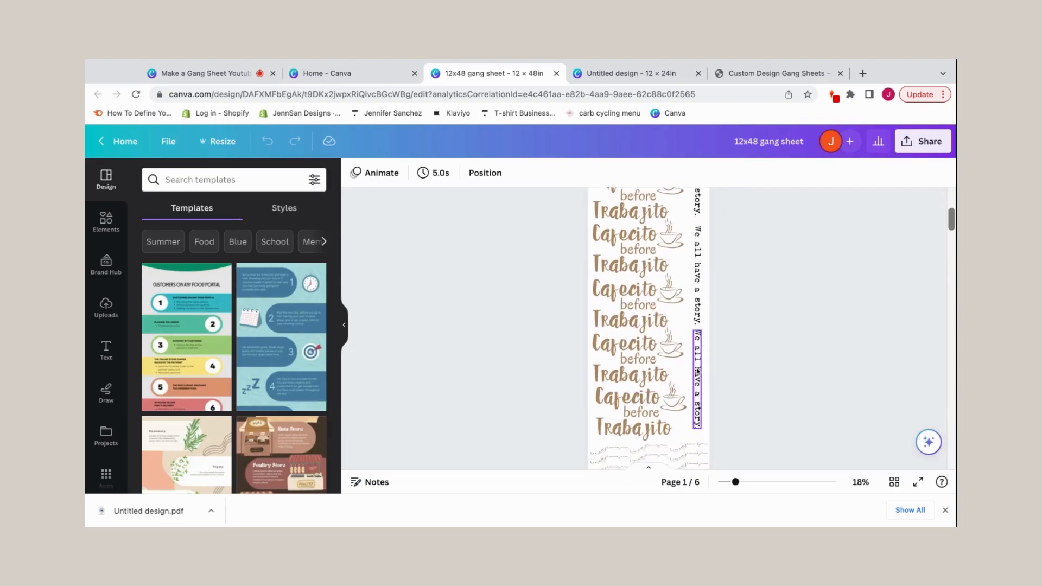
pyautogui.click(757, 482)
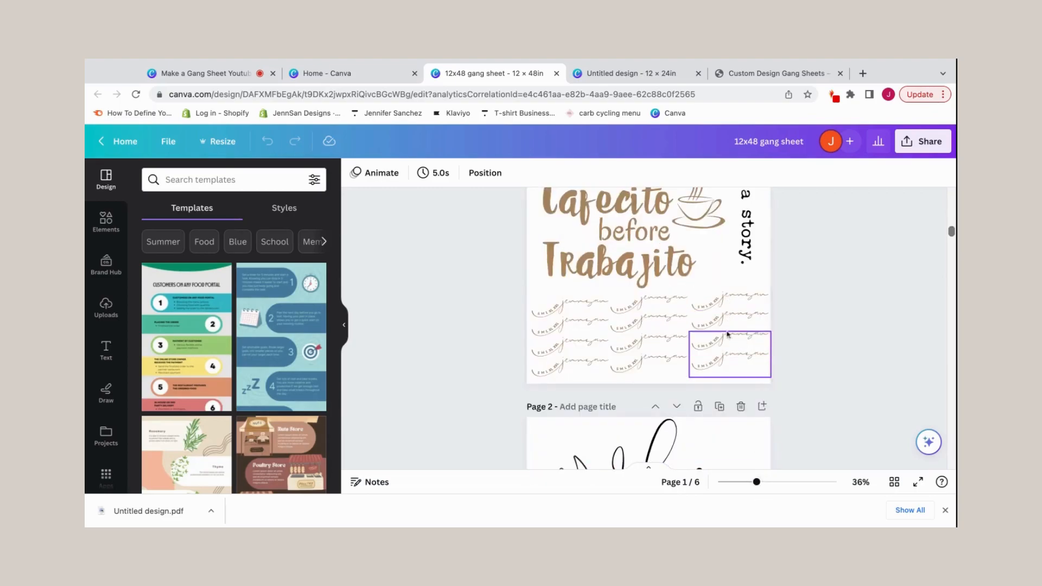
pyautogui.click(768, 482)
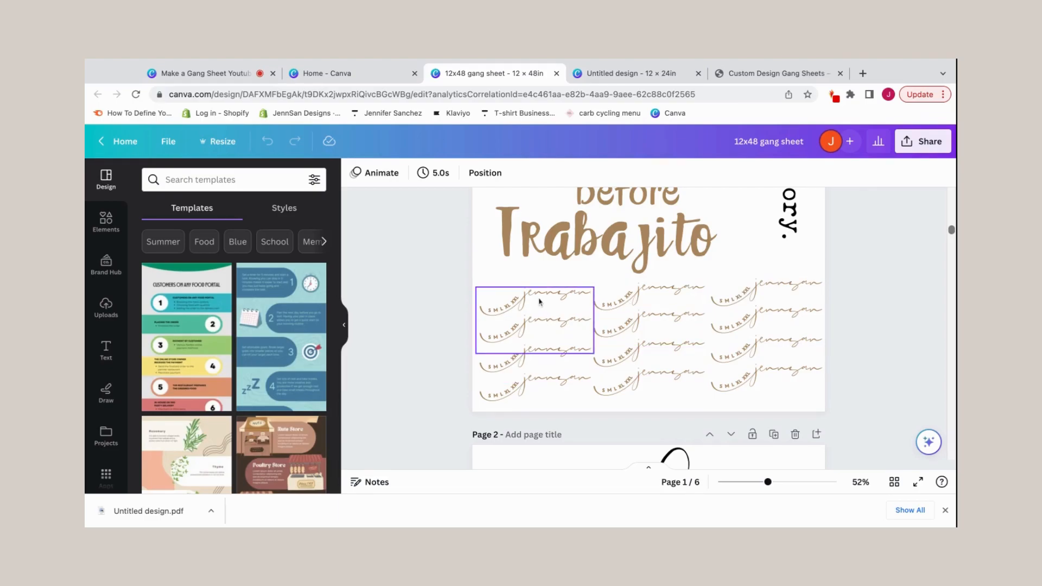
# Step: Switch to the untitled 12 × 24 in design and rename it "gang sheets 5.26.23"
pyautogui.click(656, 80)
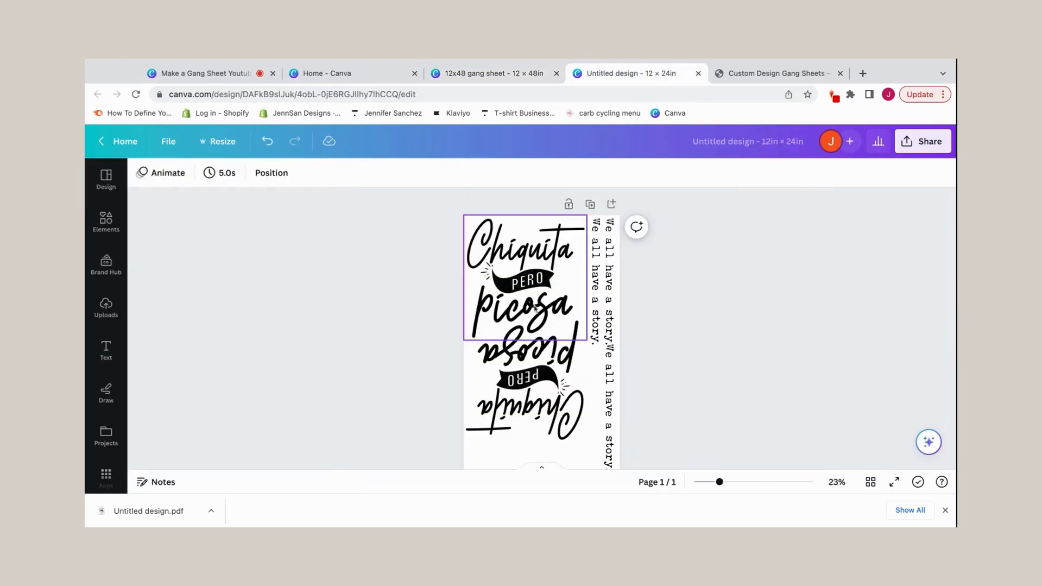
pyautogui.scroll(-2, 410, 331)
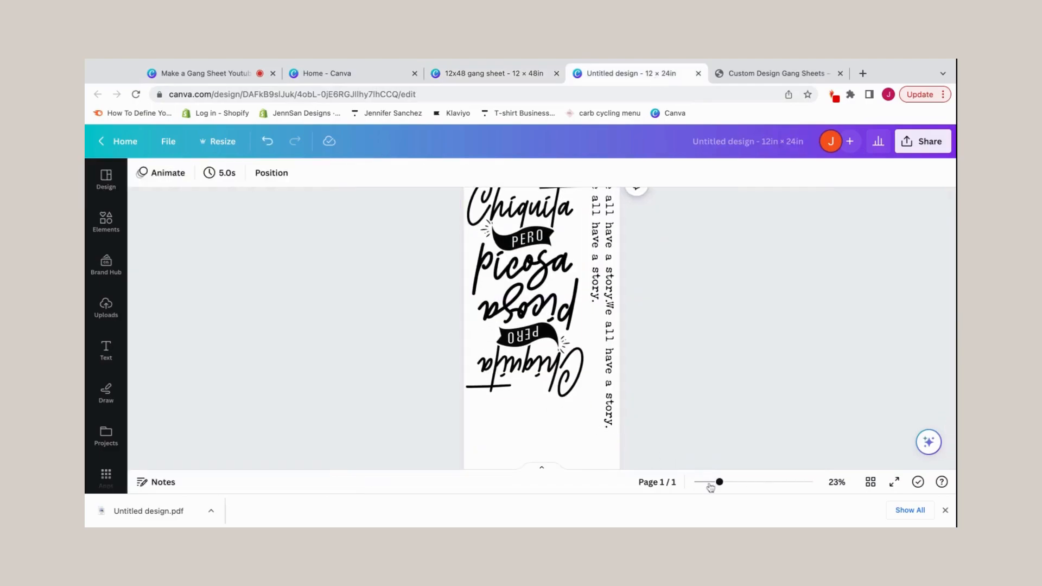
pyautogui.click(711, 482)
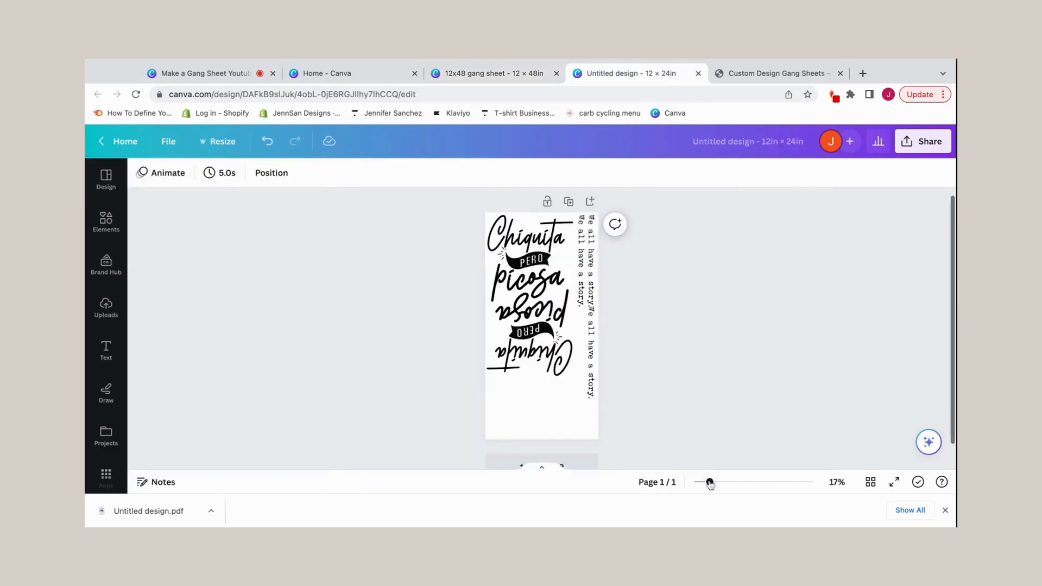
pyautogui.click(752, 142)
pyautogui.press('BackSpace')
pyautogui.write('gang')
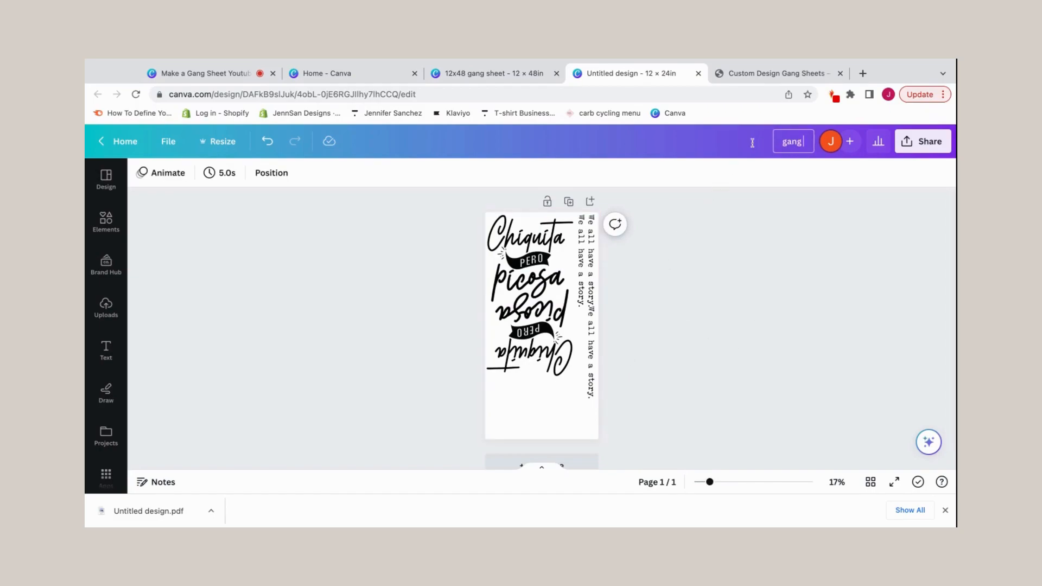
pyautogui.write(' sheets 5.26.23')
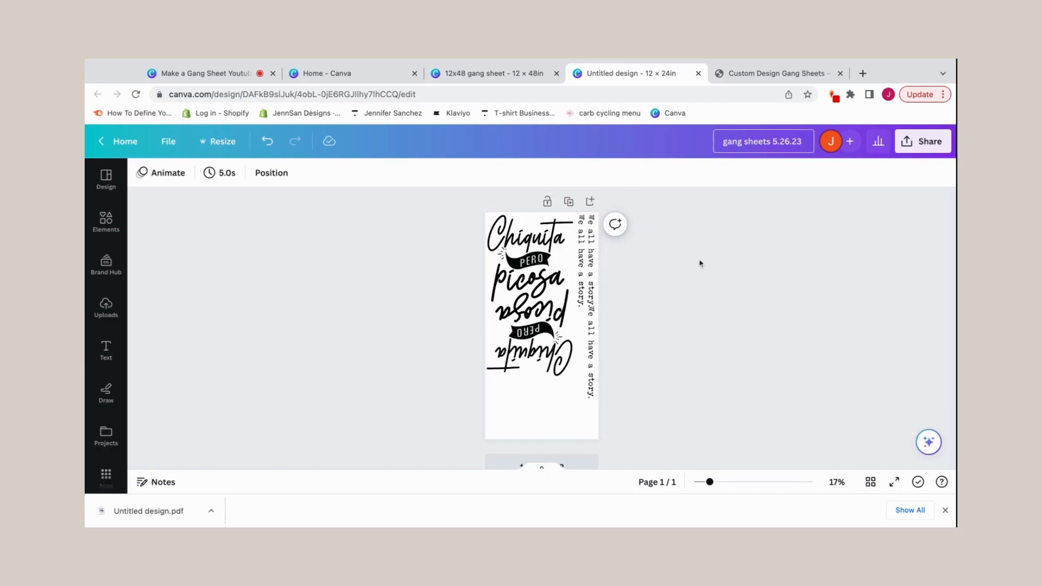
# Step: Delete the two upper vertical "We all have a story." texts from the 12 × 24 in page
pyautogui.click(572, 409)
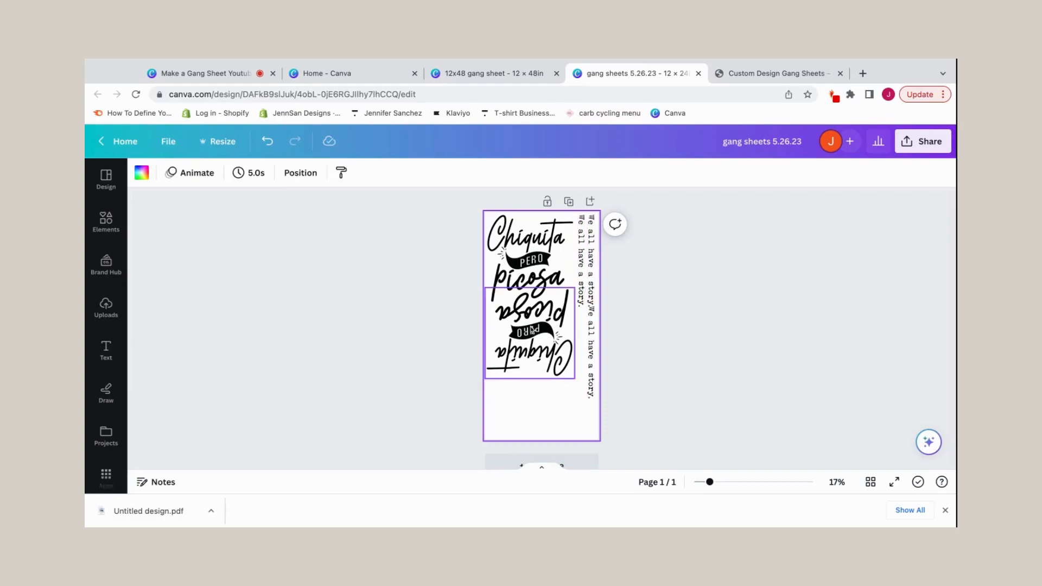
pyautogui.click(581, 284)
pyautogui.press('Delete')
pyautogui.click(591, 280)
pyautogui.press('Delete')
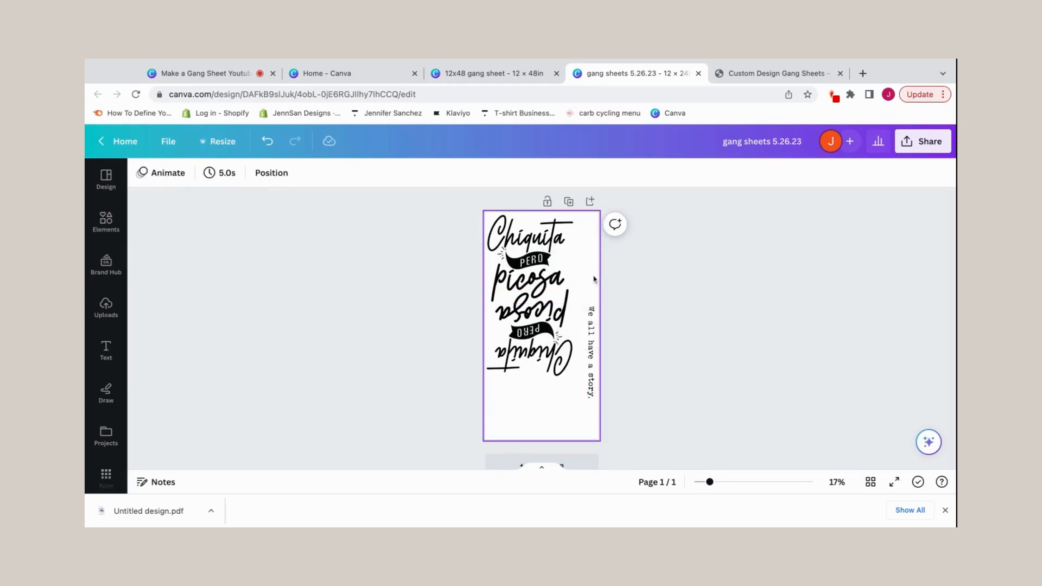
# Step: Move the remaining vertical text down to the page's lower-right corner and delete the upside-down "Chiquita pero picosa" design
pyautogui.click(596, 340)
pyautogui.moveTo(595, 340); pyautogui.dragTo(595, 408)
pyautogui.press('Delete')
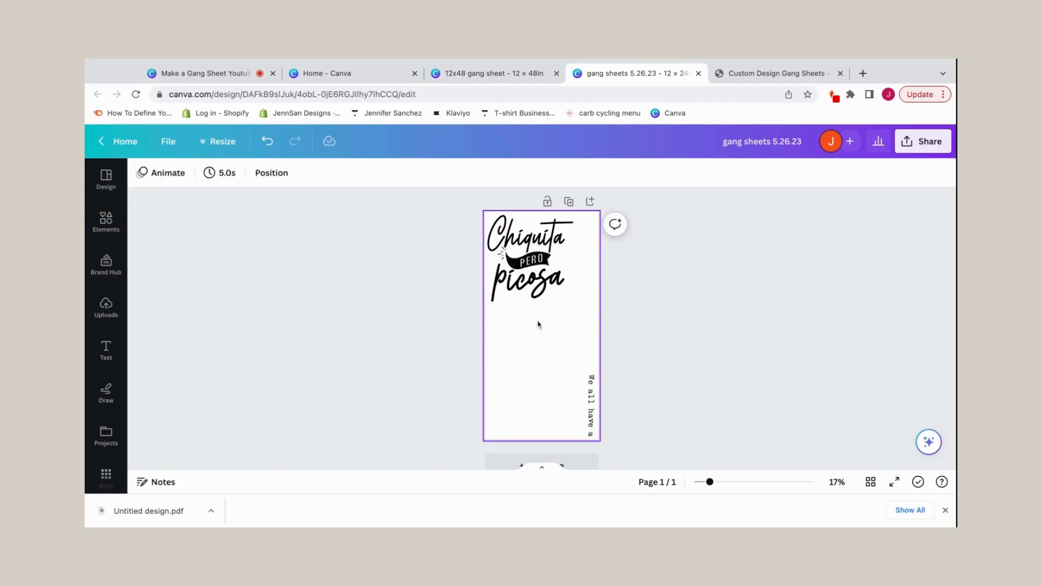
# Step: Replace the "Chiquita pero picosa" design on the page with a fresh uncropped copy from the uploaded images
pyautogui.click(533, 274)
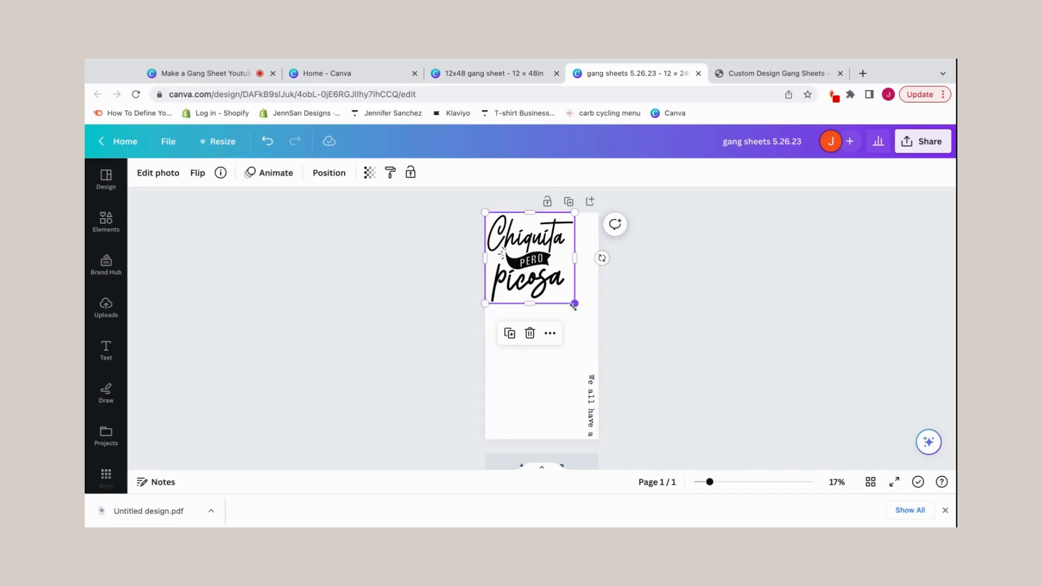
pyautogui.click(106, 307)
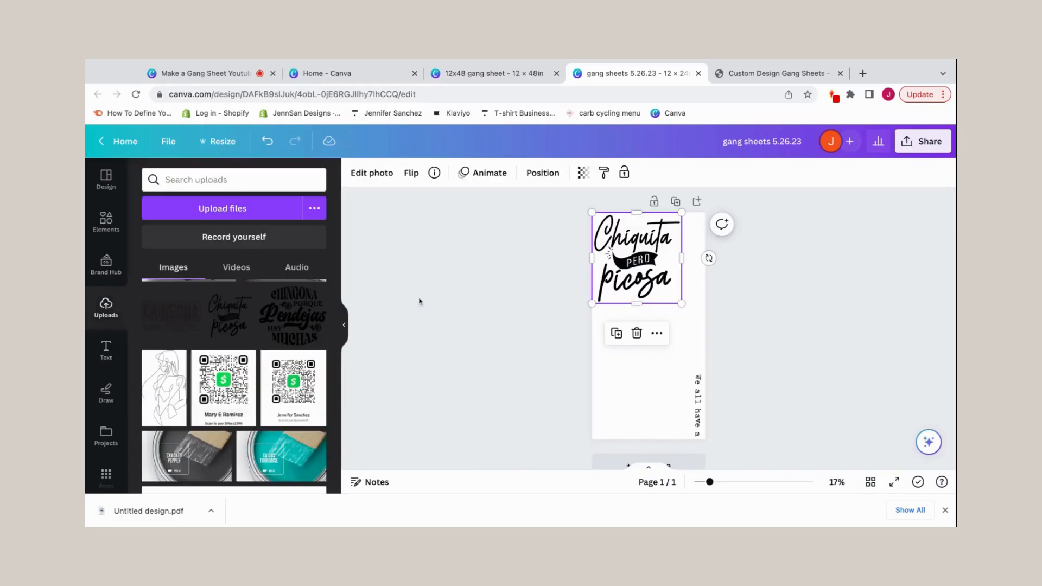
pyautogui.moveTo(640, 259); pyautogui.dragTo(337, 326)
pyautogui.click(344, 326)
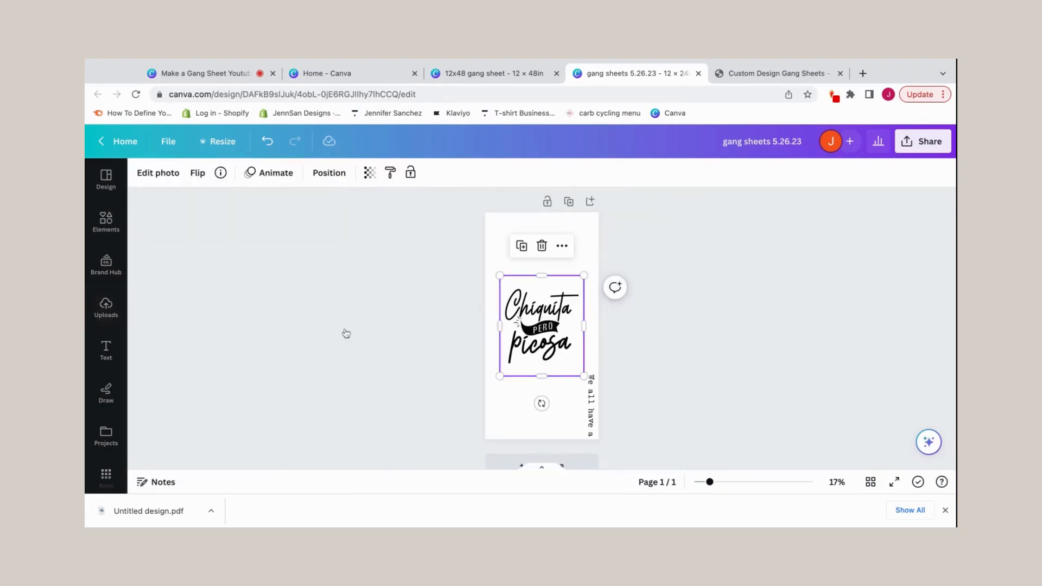
# Step: Move the "Chiquita pero picosa" image to the page's upper-left corner and crop the empty margins on all four sides
pyautogui.moveTo(550, 344); pyautogui.dragTo(535, 281)
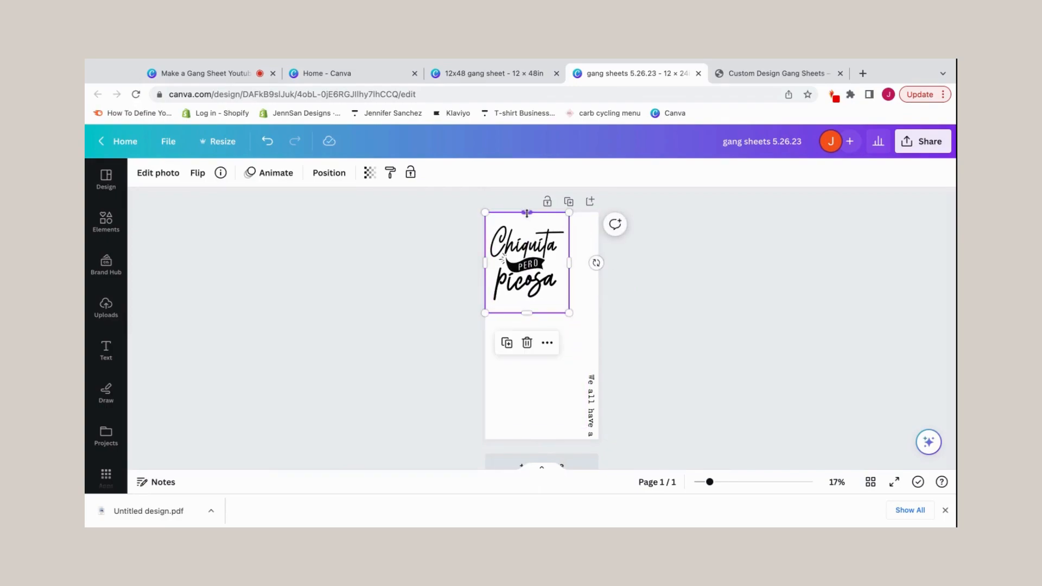
pyautogui.moveTo(527, 213); pyautogui.dragTo(527, 223)
pyautogui.moveTo(524, 314); pyautogui.dragTo(523, 314)
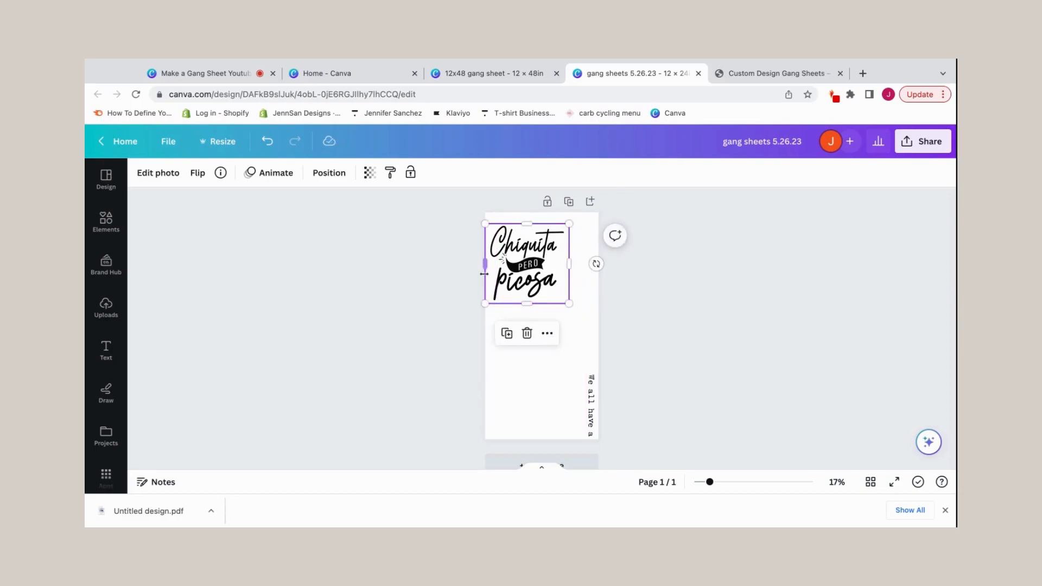
pyautogui.moveTo(485, 263); pyautogui.dragTo(486, 264)
pyautogui.moveTo(567, 264); pyautogui.dragTo(565, 264)
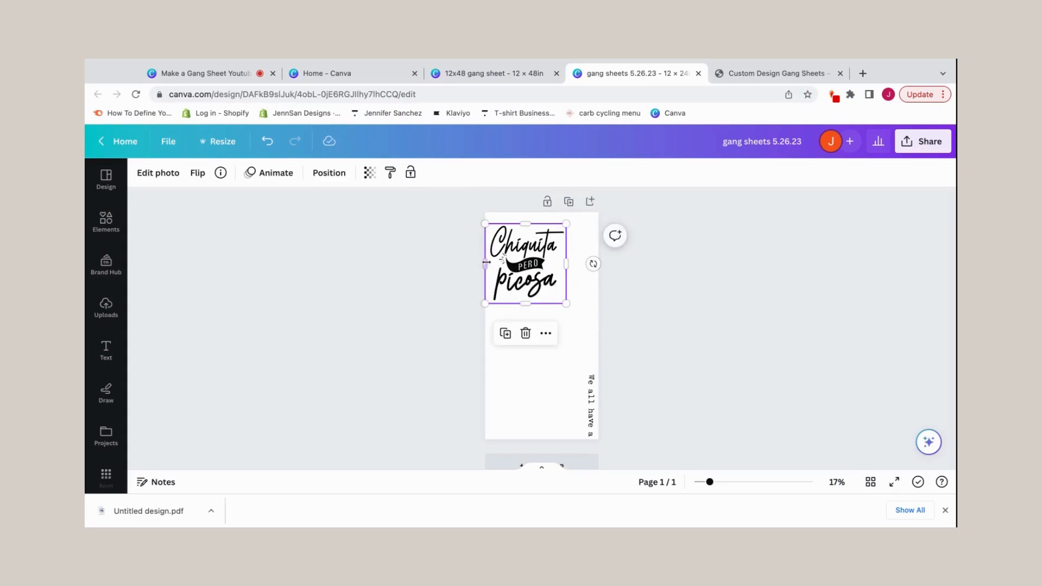
pyautogui.moveTo(486, 262); pyautogui.dragTo(490, 264)
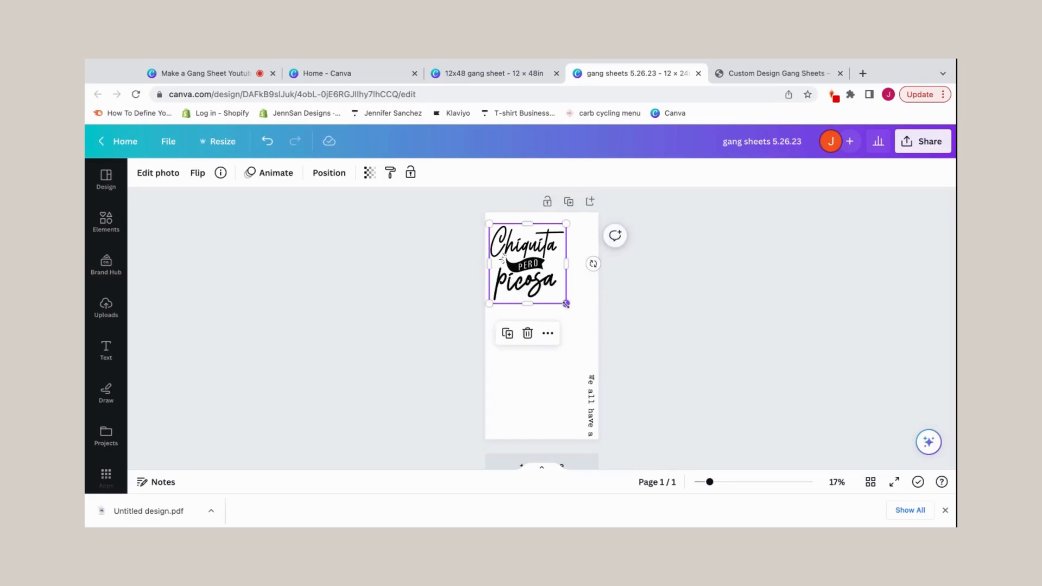
pyautogui.click(567, 340)
pyautogui.click(562, 298)
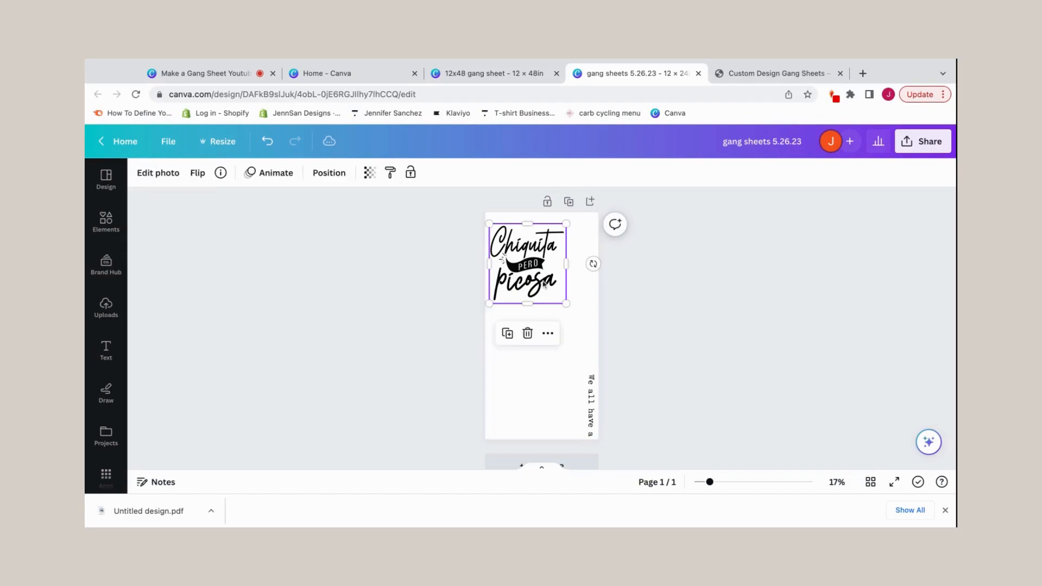
# Step: Enlarge the cropped "Chiquita pero picosa" image and fit it into the page's upper-left corner
pyautogui.moveTo(566, 304); pyautogui.dragTo(581, 320)
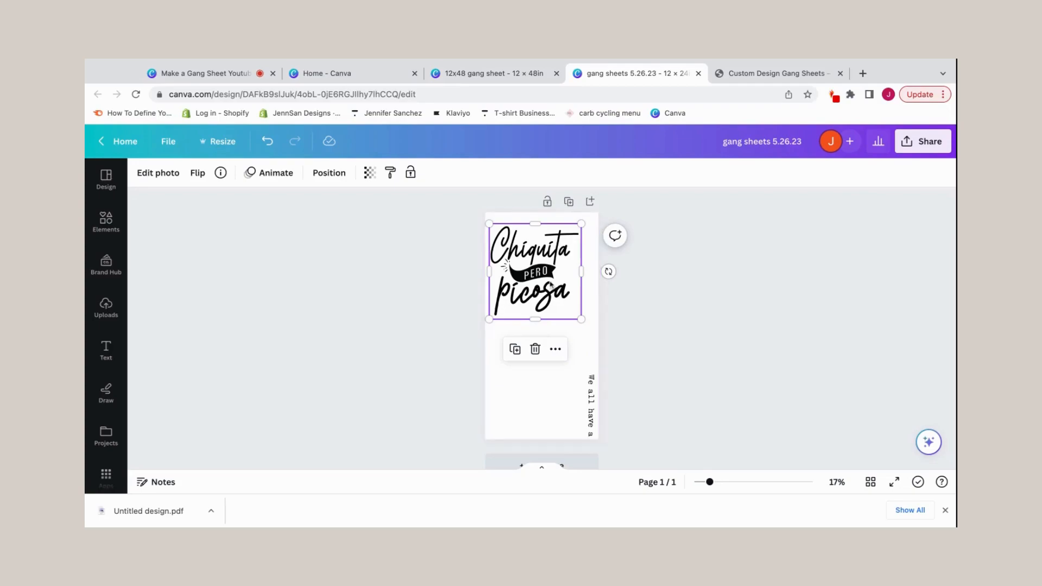
pyautogui.moveTo(545, 276); pyautogui.dragTo(545, 278)
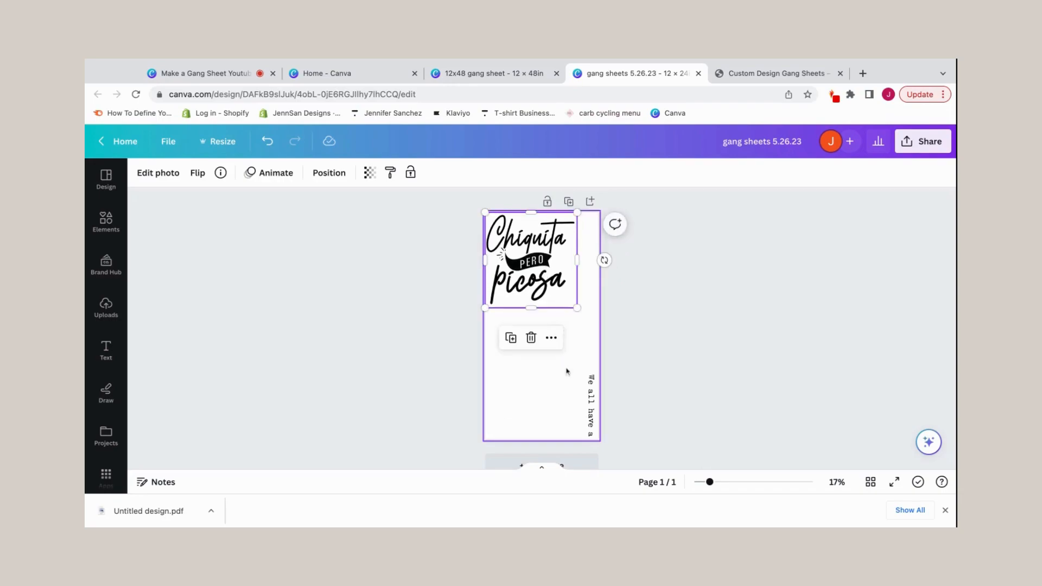
pyautogui.click(585, 343)
pyautogui.click(544, 291)
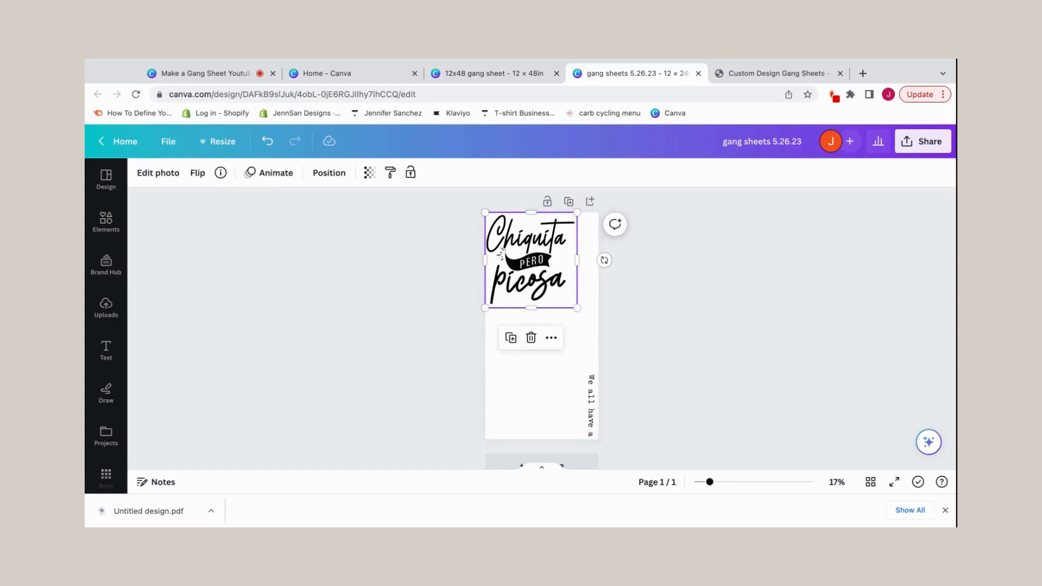
pyautogui.click(540, 398)
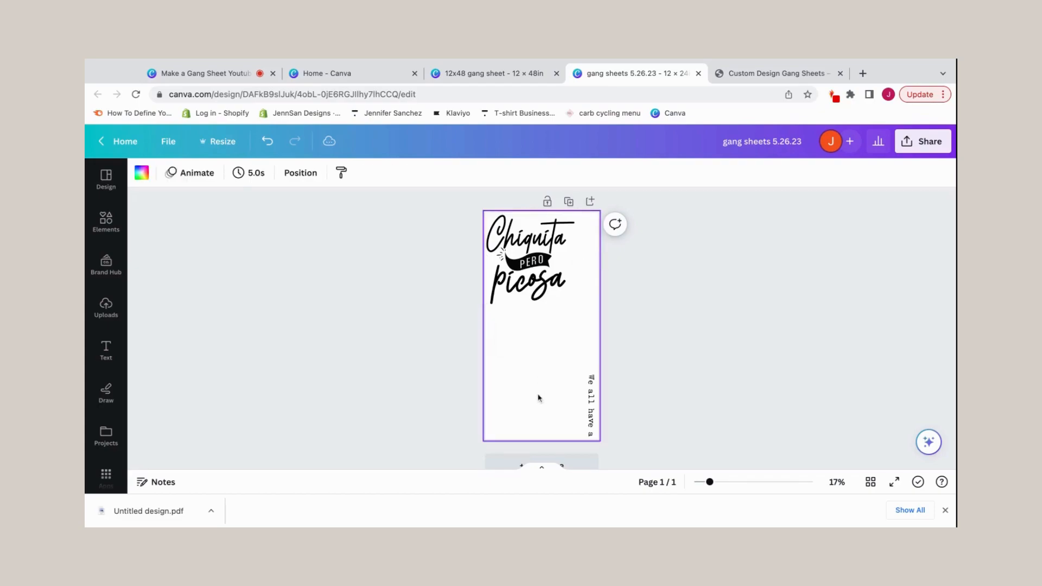
# Step: Move the vertical "We all have a story." text to the page's upper-right corner and place a duplicate directly below it
pyautogui.click(591, 399)
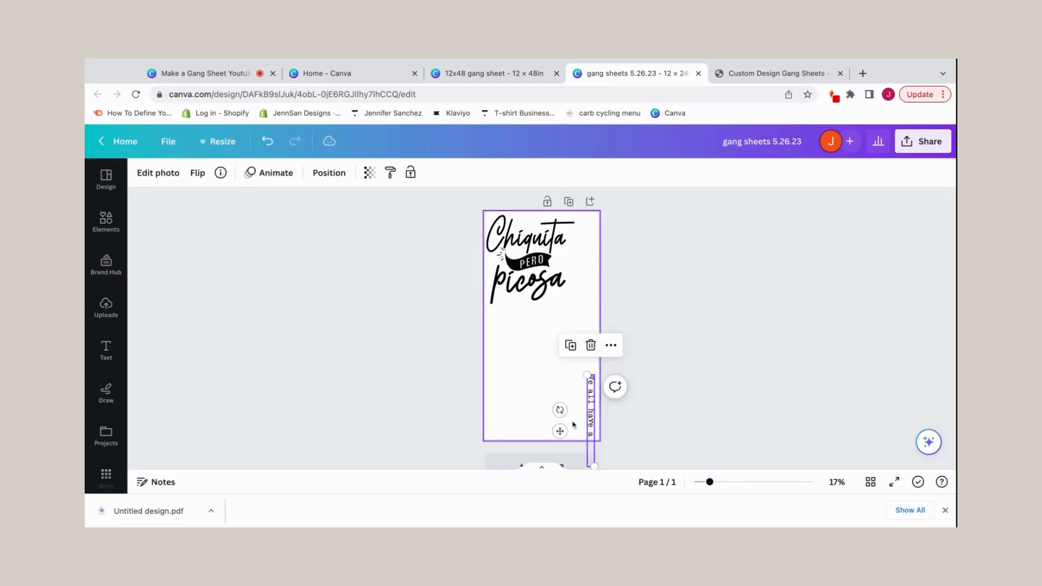
pyautogui.moveTo(561, 431); pyautogui.dragTo(560, 433)
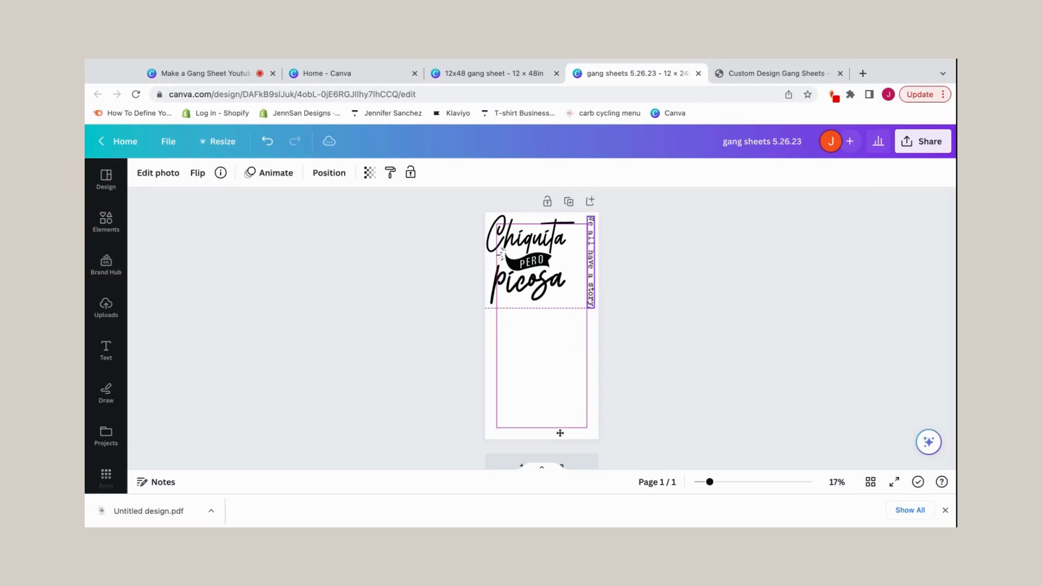
pyautogui.moveTo(560, 272); pyautogui.dragTo(560, 273)
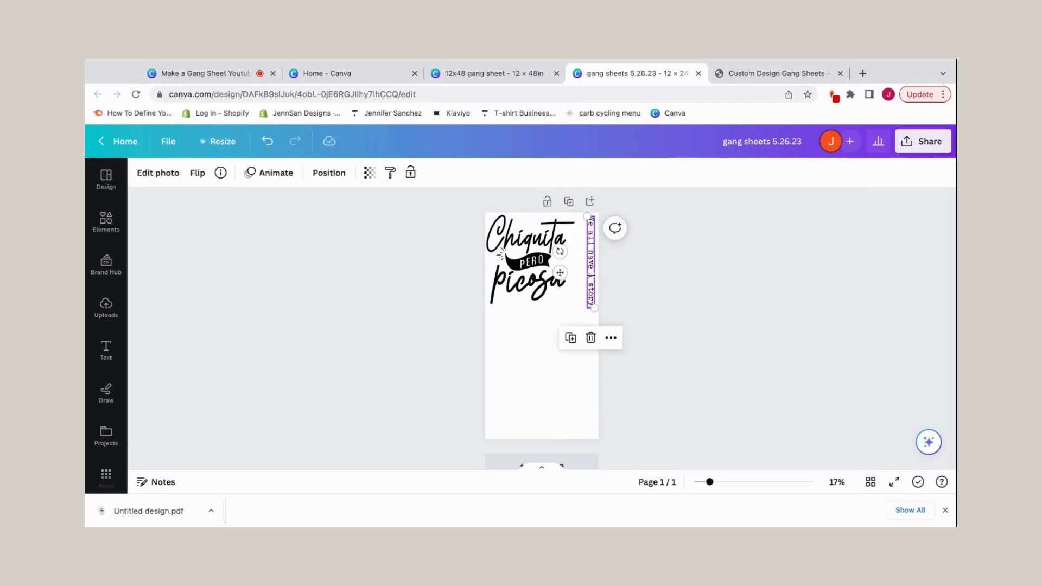
pyautogui.moveTo(594, 308); pyautogui.dragTo(594, 308)
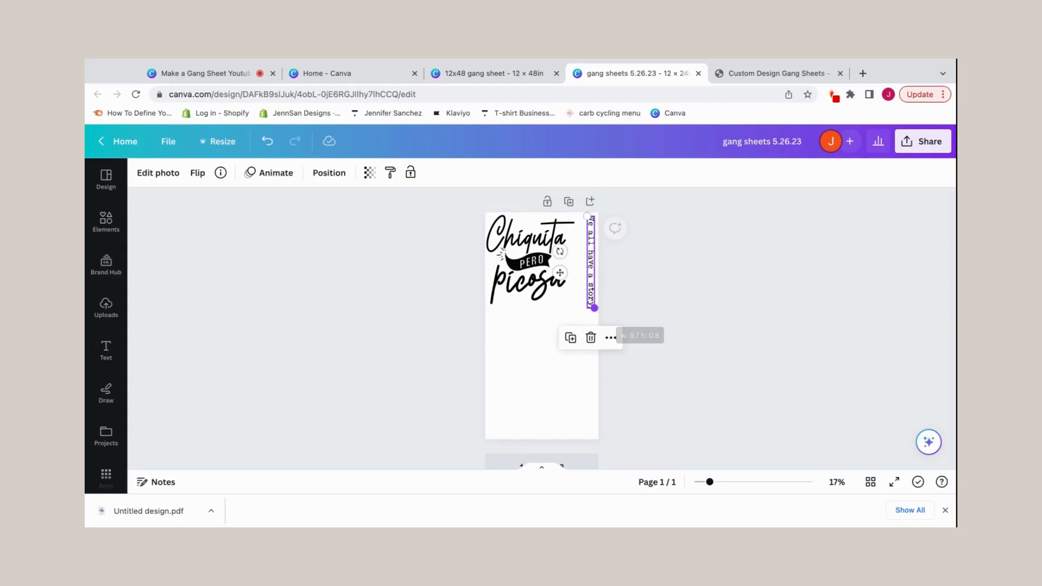
pyautogui.click(583, 320)
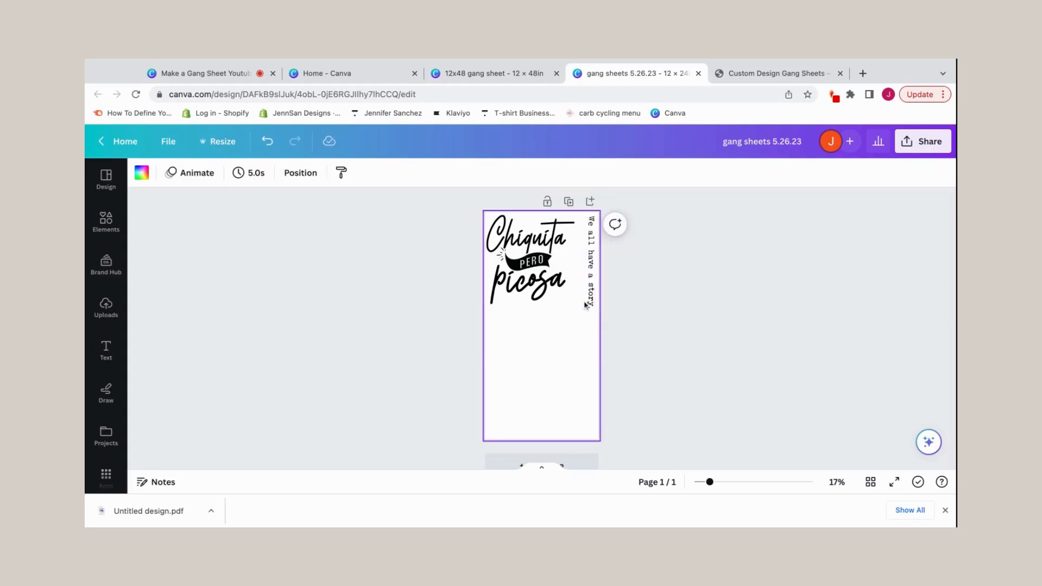
pyautogui.click(585, 307)
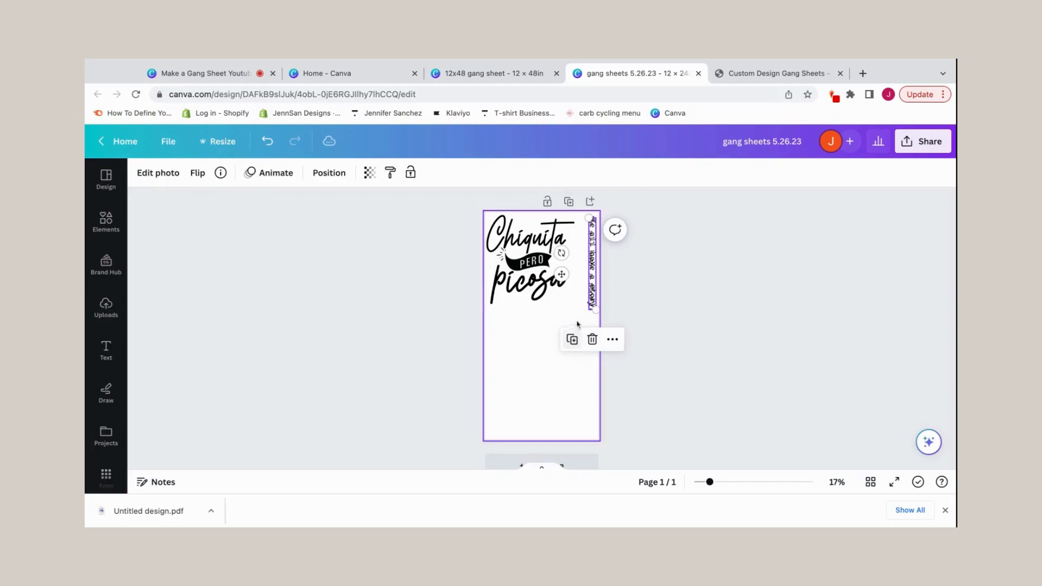
pyautogui.click(572, 339)
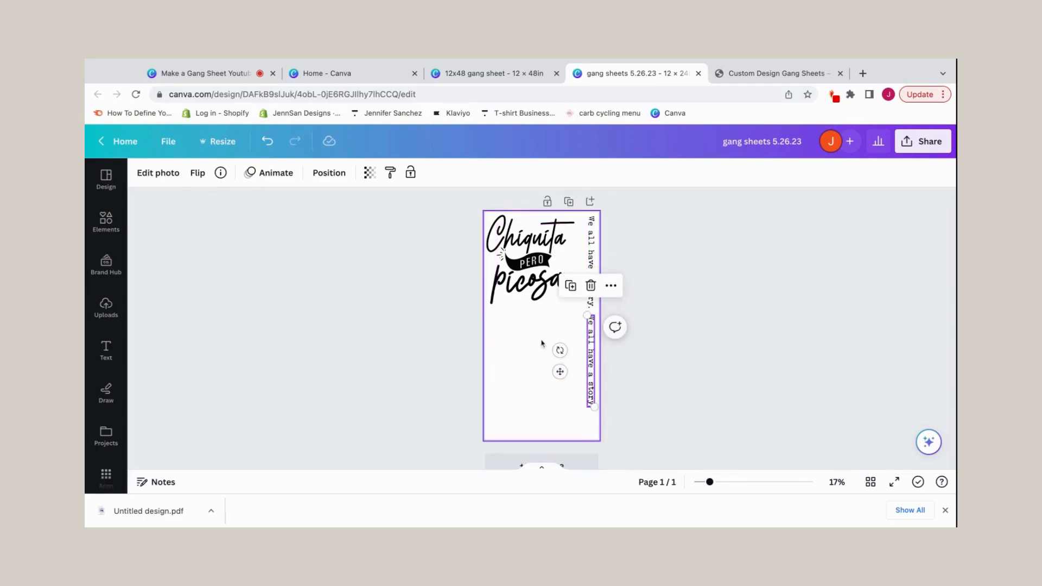
# Step: Duplicate the "Chiquita pero picosa" design and place the copy directly below the original
pyautogui.click(526, 289)
pyautogui.hotkey('ctrl', 'd')
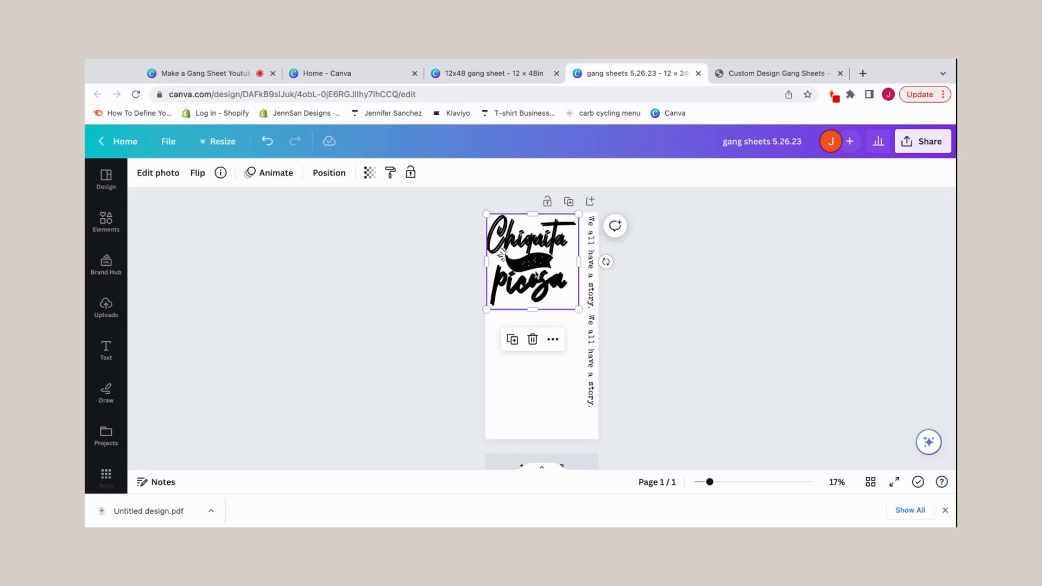
pyautogui.moveTo(536, 275); pyautogui.dragTo(530, 285)
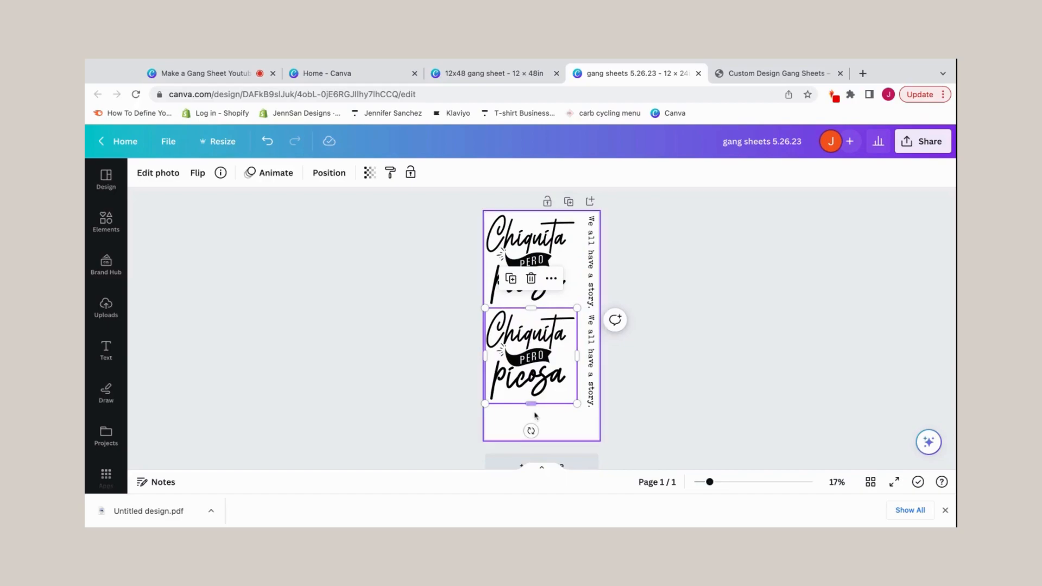
# Step: Rotate the lower "Chiquita pero picosa" copy upside down and adjust both designs so they nest tightly together
pyautogui.moveTo(531, 430); pyautogui.dragTo(565, 316)
pyautogui.moveTo(561, 382); pyautogui.dragTo(560, 367)
pyautogui.click(551, 284)
pyautogui.moveTo(551, 284); pyautogui.dragTo(558, 283)
pyautogui.click(555, 365)
pyautogui.moveTo(555, 366); pyautogui.dragTo(555, 358)
pyautogui.click(667, 278)
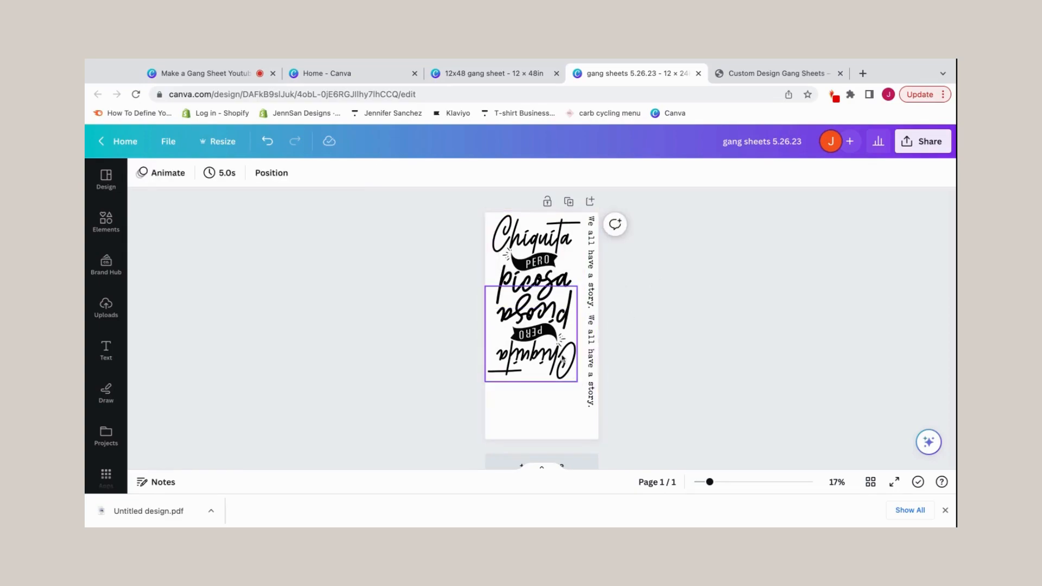
# Step: Try fitting a third "Chiquita pero picosa" copy in the space at the page's lower end, and delete it
pyautogui.click(563, 360)
pyautogui.click(533, 241)
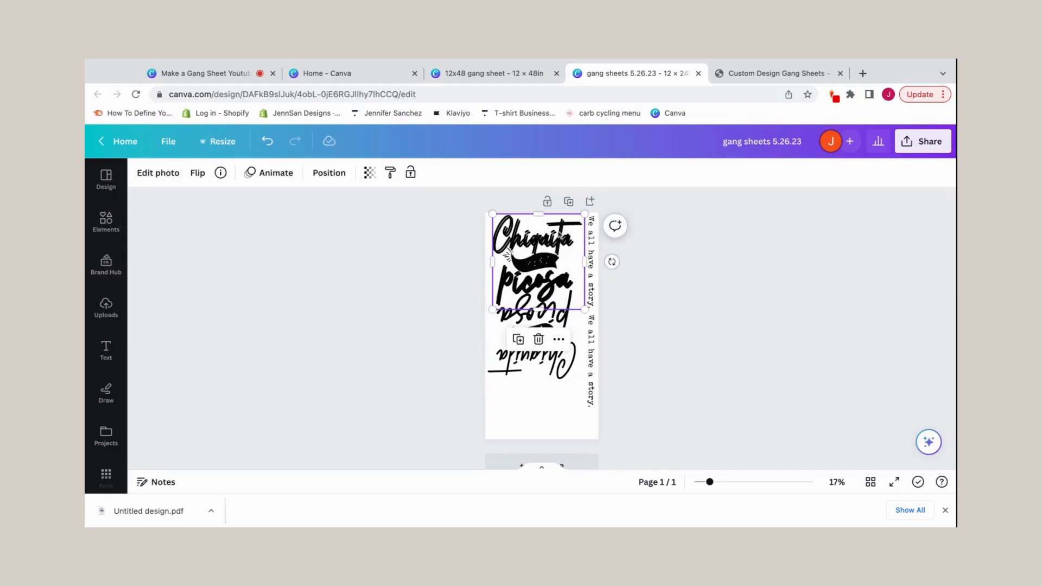
pyautogui.hotkey('ctrl', 'd')
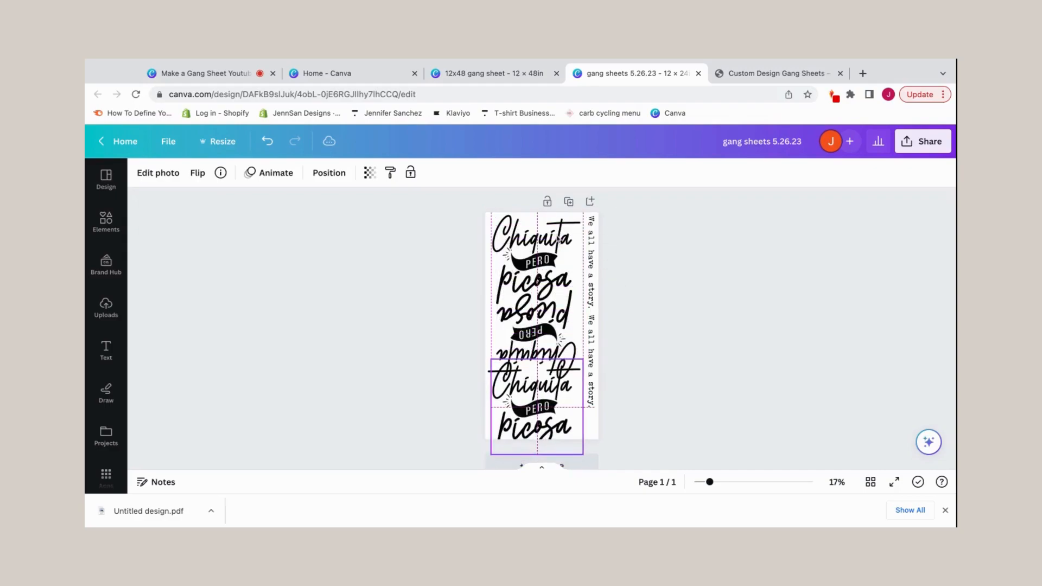
pyautogui.press('Delete')
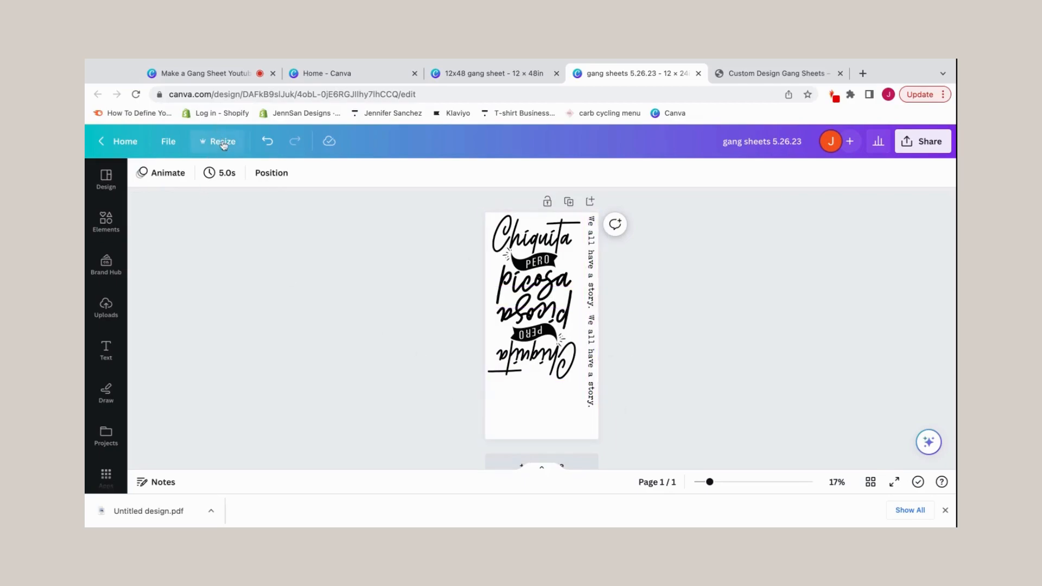
# Step: Resize the design to a custom size of 12 × 48 in and inspect the lengthened page
pyautogui.click(222, 143)
pyautogui.click(300, 246)
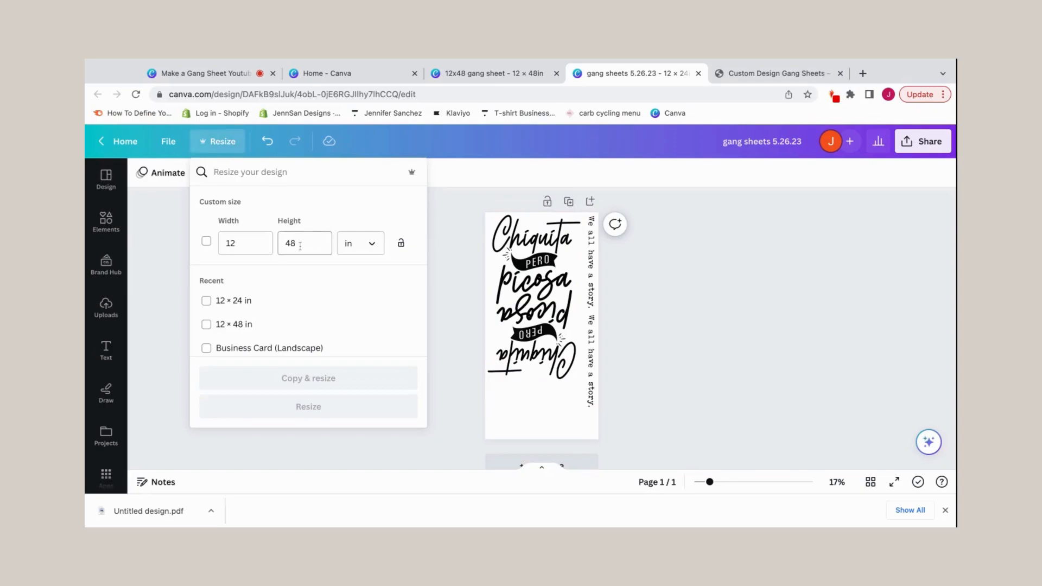
pyautogui.click(206, 241)
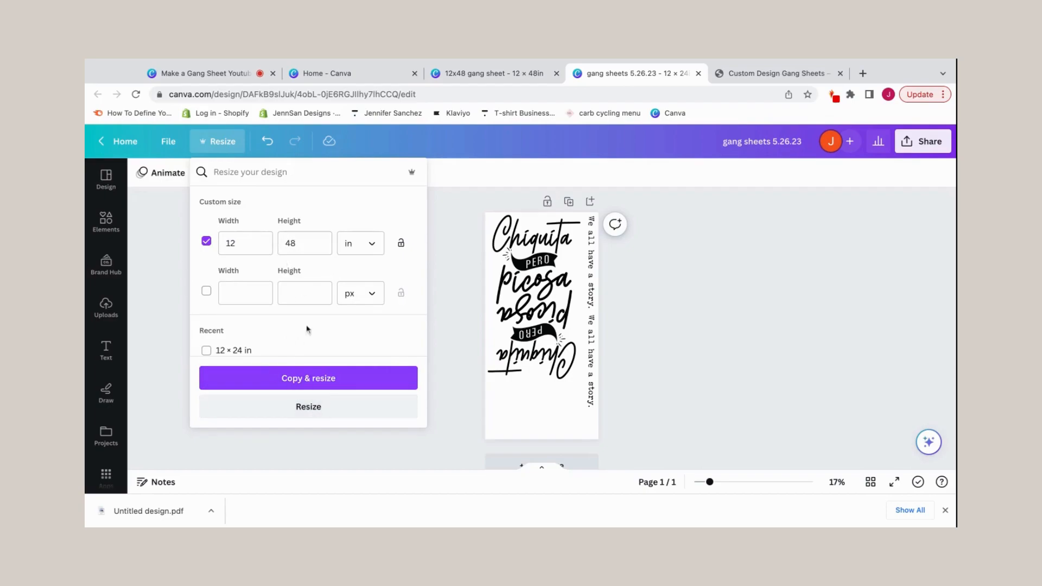
pyautogui.click(306, 408)
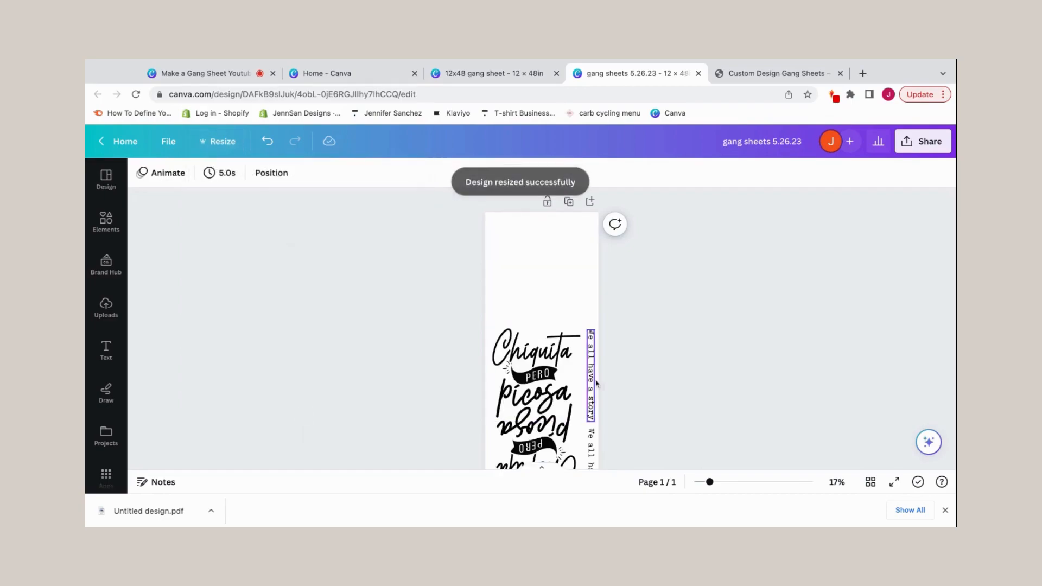
pyautogui.scroll(-5, 611, 379)
pyautogui.scroll(3, 611, 378)
pyautogui.scroll(-2, 611, 378)
# Step: Resize the design back to 12 × 24 in
pyautogui.click(217, 141)
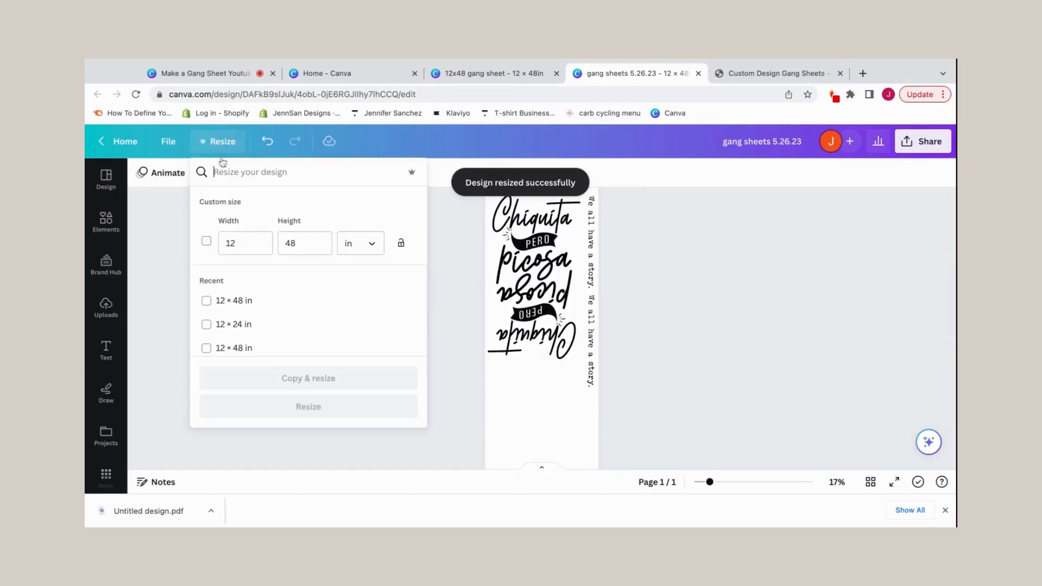
pyautogui.click(245, 325)
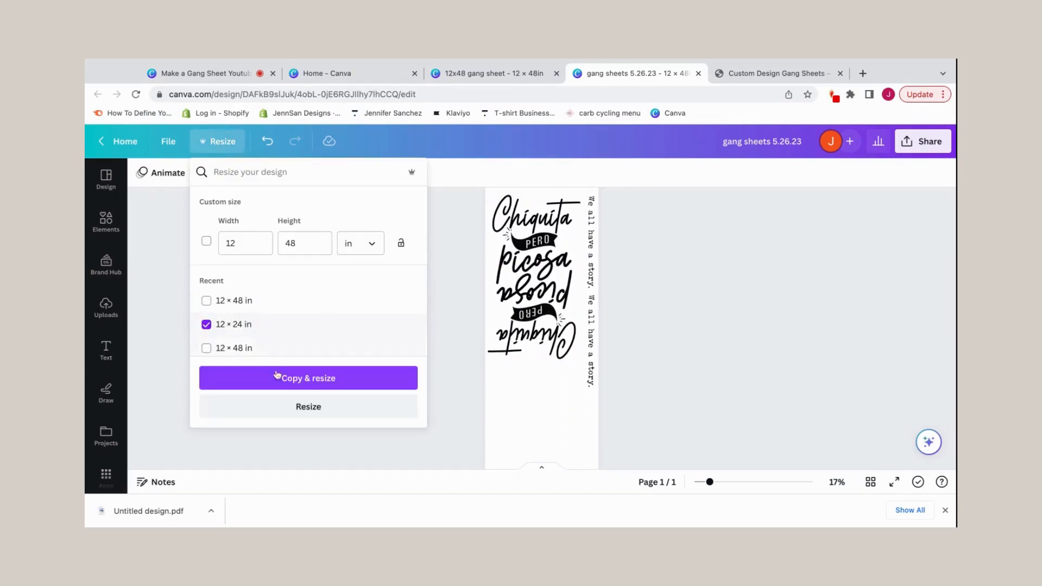
pyautogui.click(309, 406)
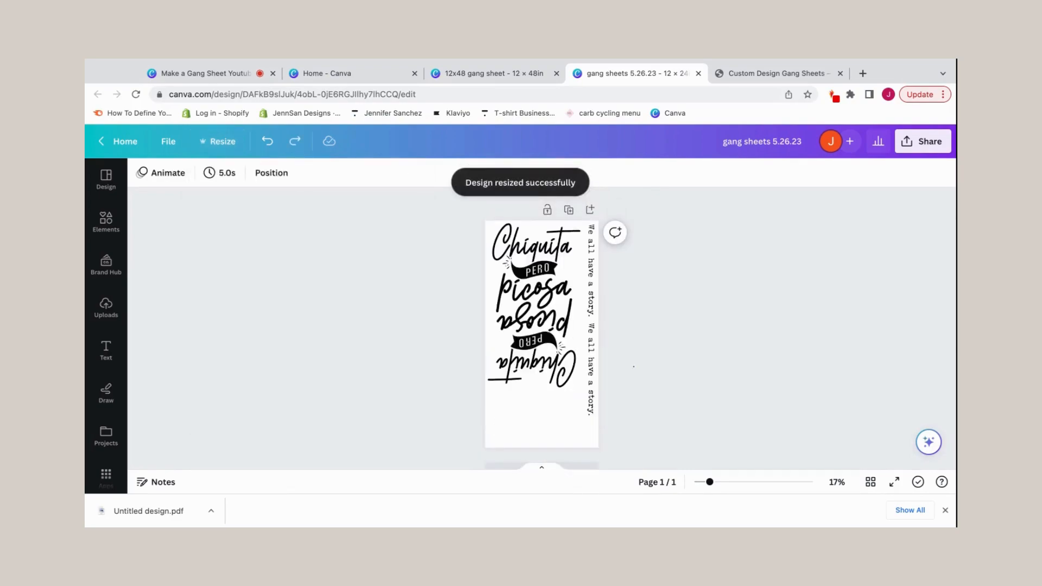
# Step: Add the "Support Woman Owned" design from the uploaded images to the empty space below the upside-down design
pyautogui.click(547, 413)
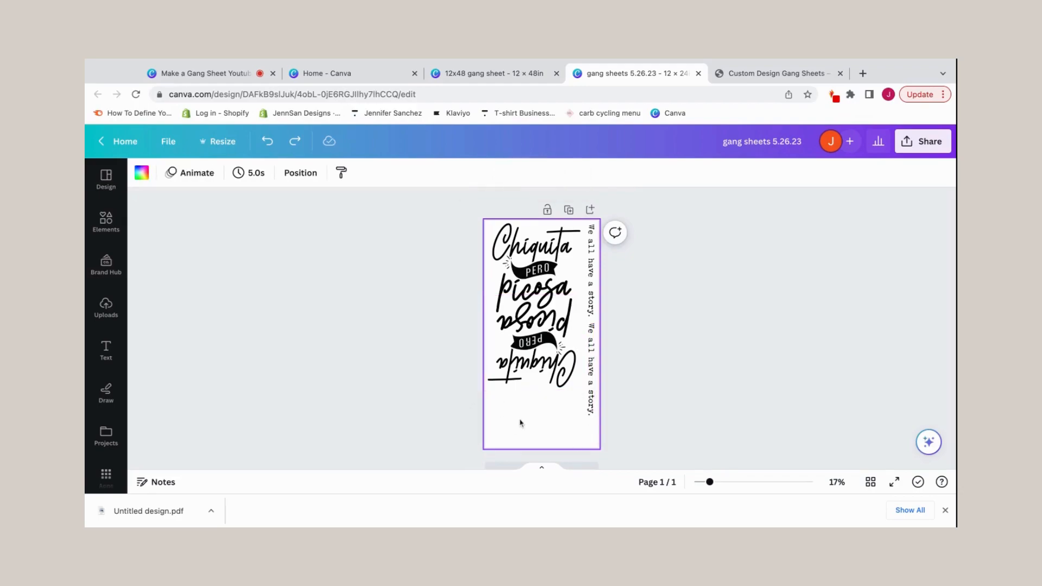
pyautogui.click(106, 307)
pyautogui.scroll(-3, 273, 316)
pyautogui.scroll(-5, 273, 317)
pyautogui.scroll(3, 226, 433)
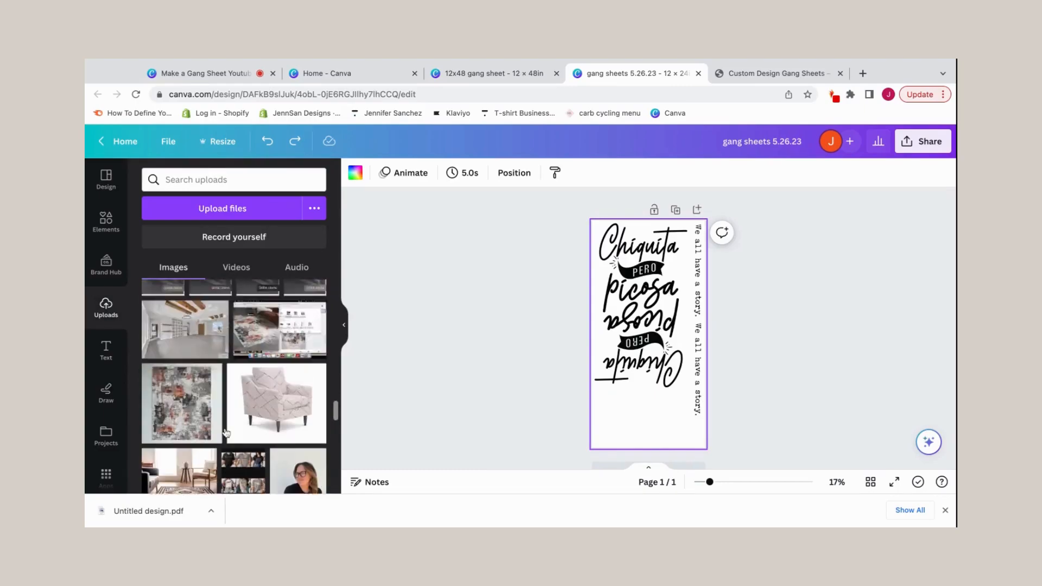
pyautogui.scroll(3, 226, 433)
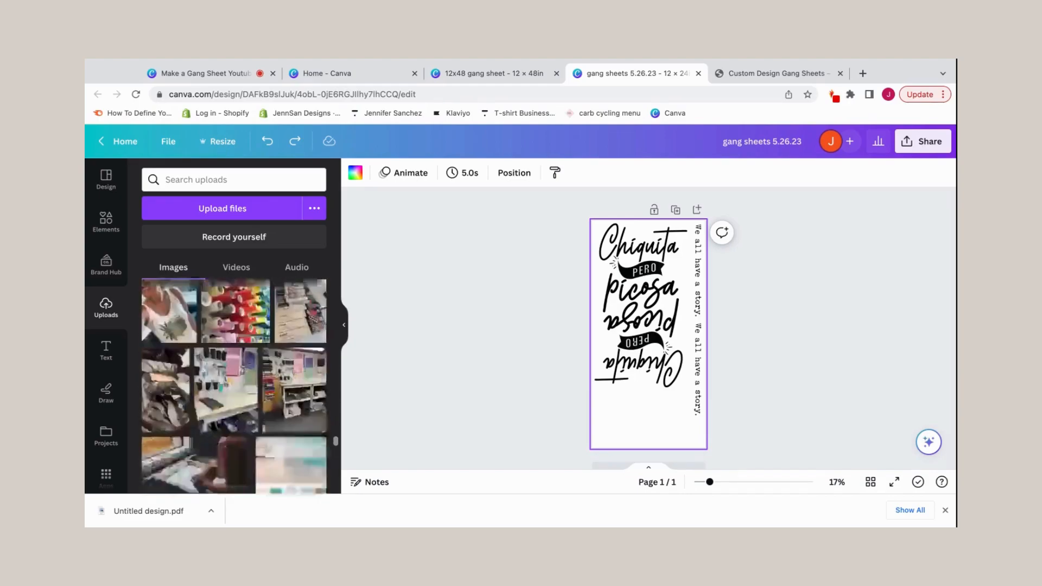
pyautogui.scroll(-5, 266, 447)
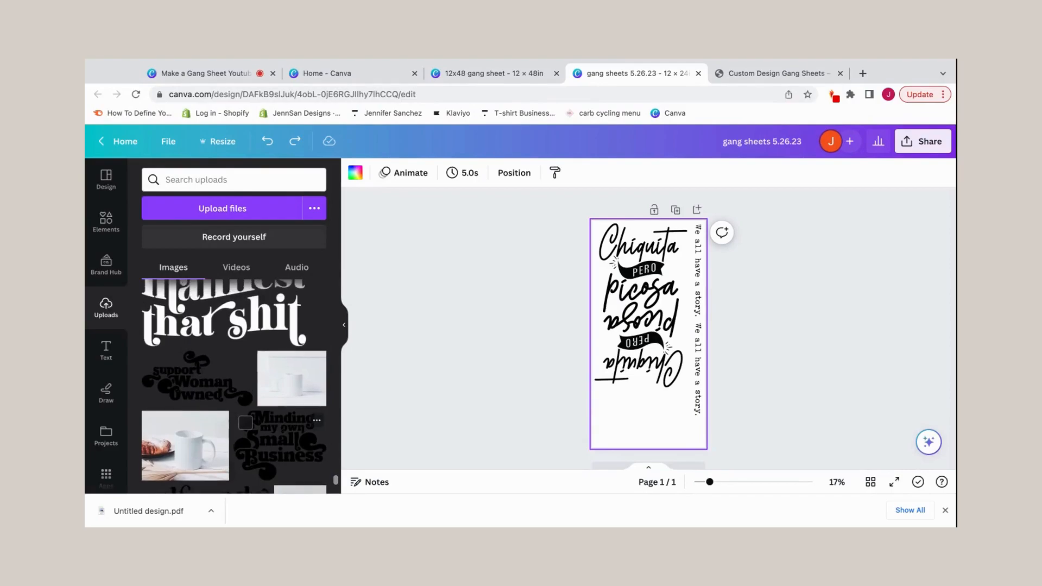
pyautogui.click(163, 374)
pyautogui.moveTo(673, 326); pyautogui.dragTo(672, 406)
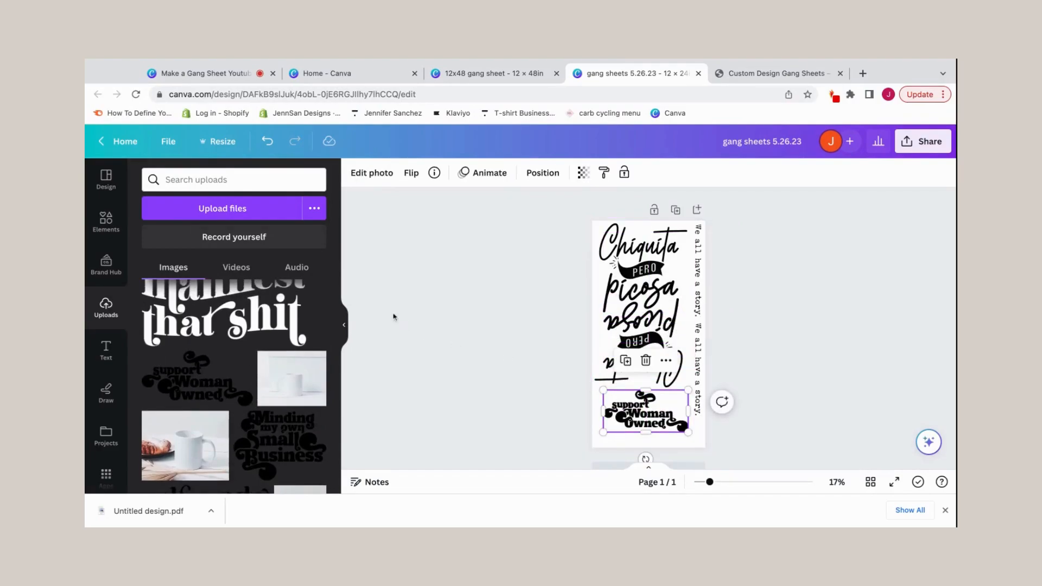
# Step: Resize the "Support Woman Owned" design and fit it closely beneath the upside-down "Chiquita pero picosa" copy
pyautogui.click(346, 325)
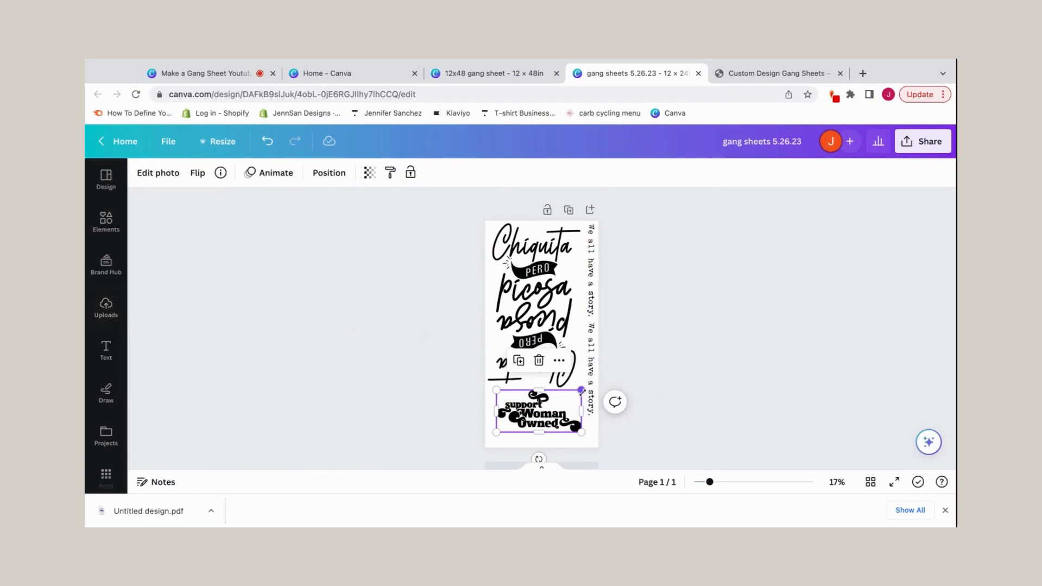
pyautogui.moveTo(582, 390); pyautogui.dragTo(562, 415)
pyautogui.click(677, 386)
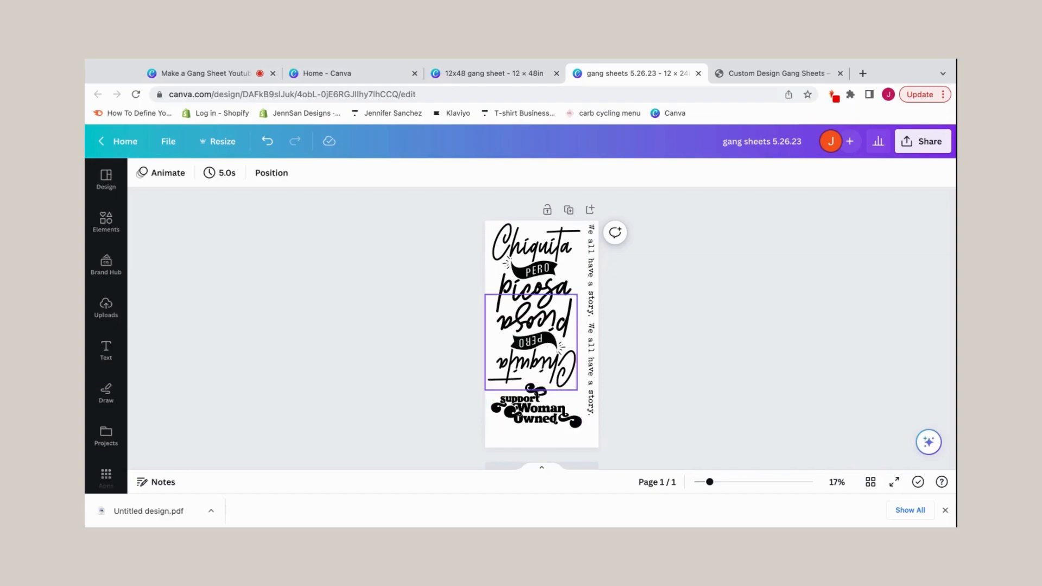
# Step: Add a second column of two duplicated vertical "We all have a story." texts between the large designs and the existing column
pyautogui.click(590, 286)
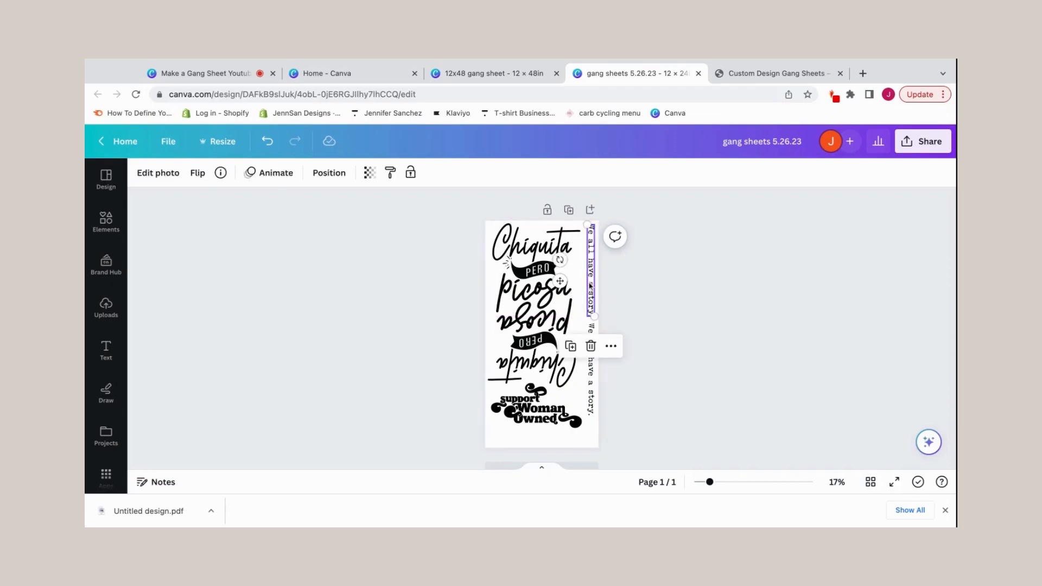
pyautogui.moveTo(560, 281); pyautogui.dragTo(548, 300)
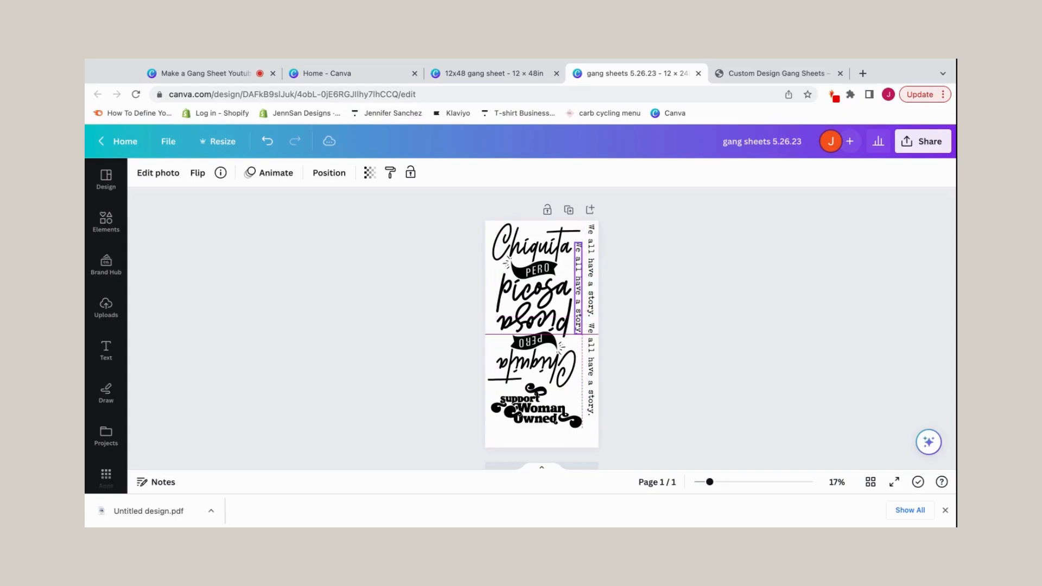
pyautogui.click(563, 370)
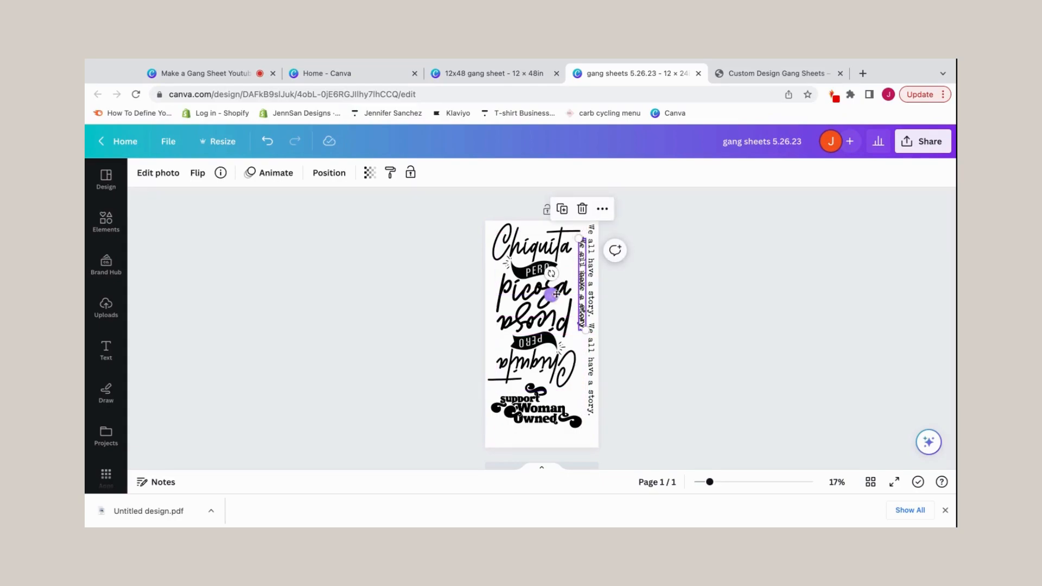
pyautogui.click(553, 296)
pyautogui.moveTo(588, 369); pyautogui.dragTo(581, 372)
# Step: Shift the "Support Woman Owned" design slightly down and left, and select the lower text of the inner column
pyautogui.click(536, 419)
pyautogui.moveTo(536, 419)
pyautogui.mouseDown()
pyautogui.moveTo(536, 429)
pyautogui.moveTo(536, 419)
pyautogui.mouseUp()
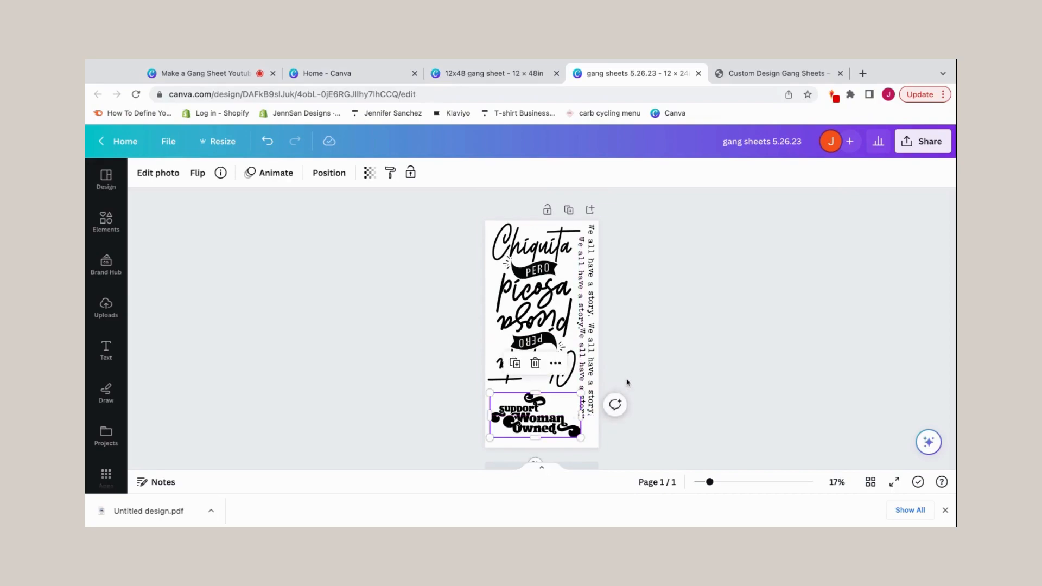
pyautogui.click(614, 382)
pyautogui.click(585, 379)
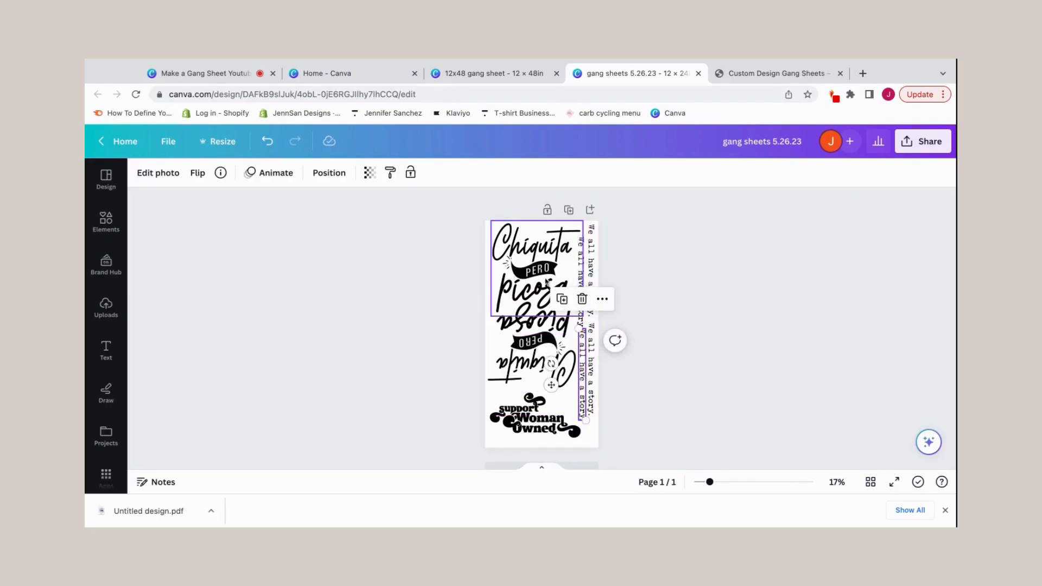
# Step: Choose the 12x24 size on the supplier's Custom Design Gang Sheets page, and return to the Canva design with nothing selected
pyautogui.click(752, 74)
pyautogui.click(605, 307)
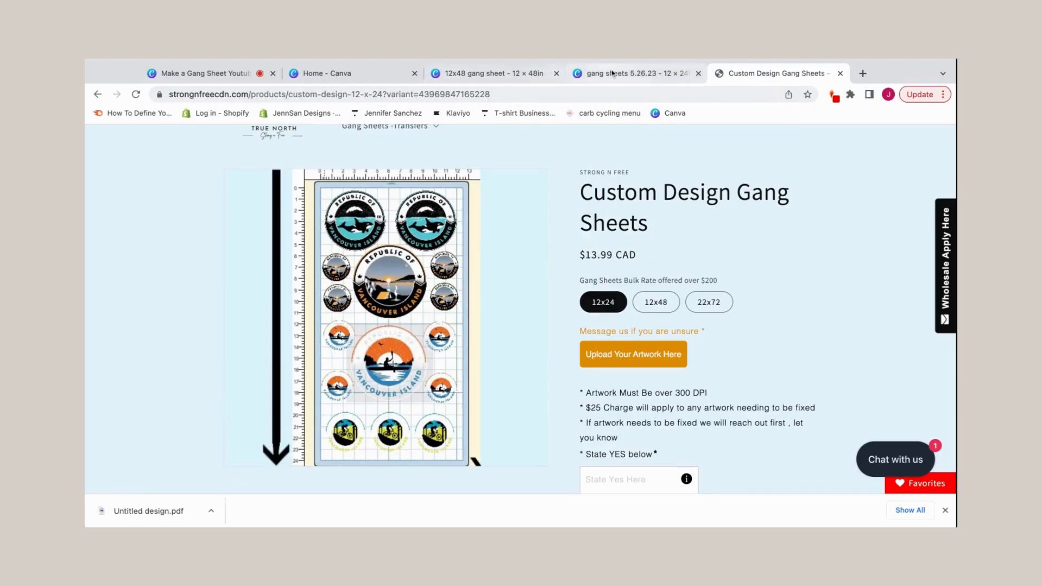
pyautogui.click(571, 75)
pyautogui.click(653, 276)
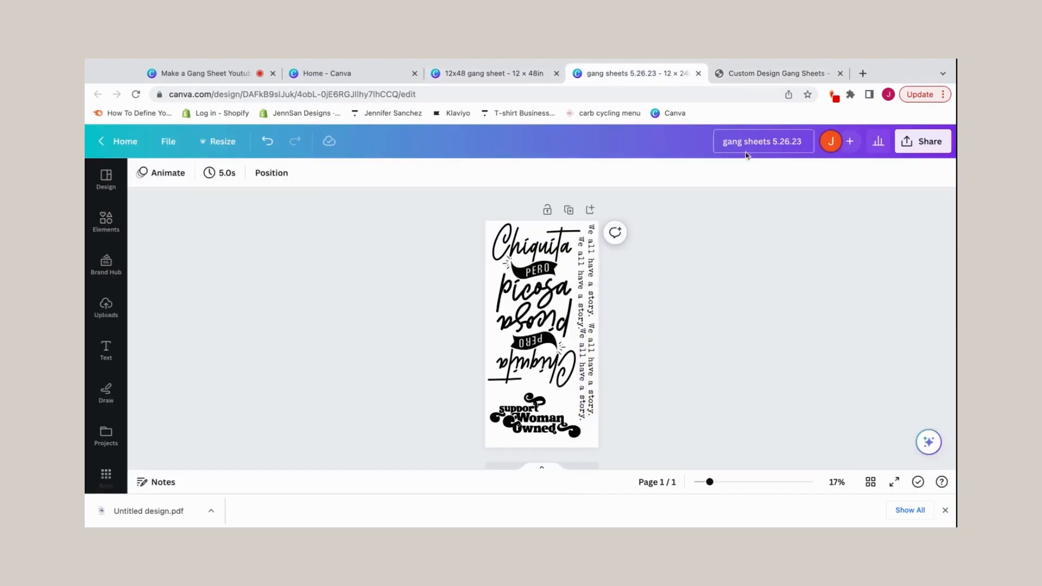
# Step: Check the supplier's artwork requirements and download the gang sheet design as a PDF Standard file
pyautogui.click(903, 141)
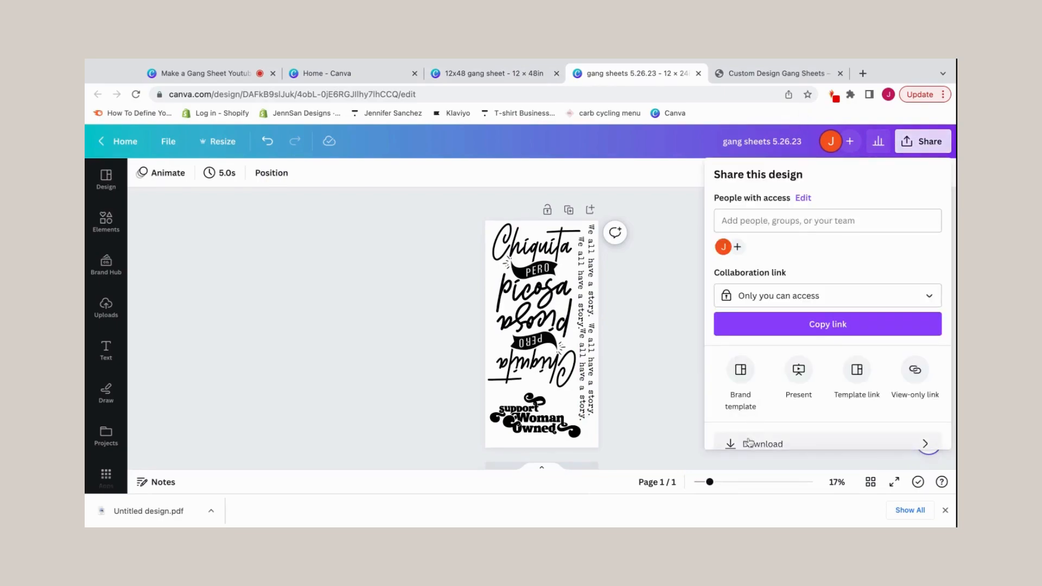
pyautogui.click(749, 442)
pyautogui.click(832, 226)
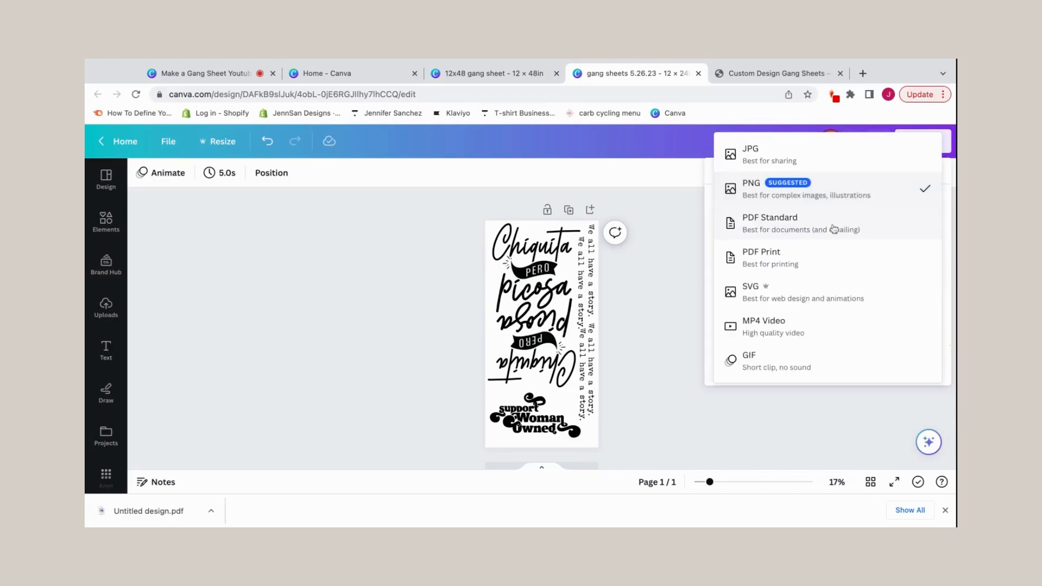
pyautogui.click(757, 74)
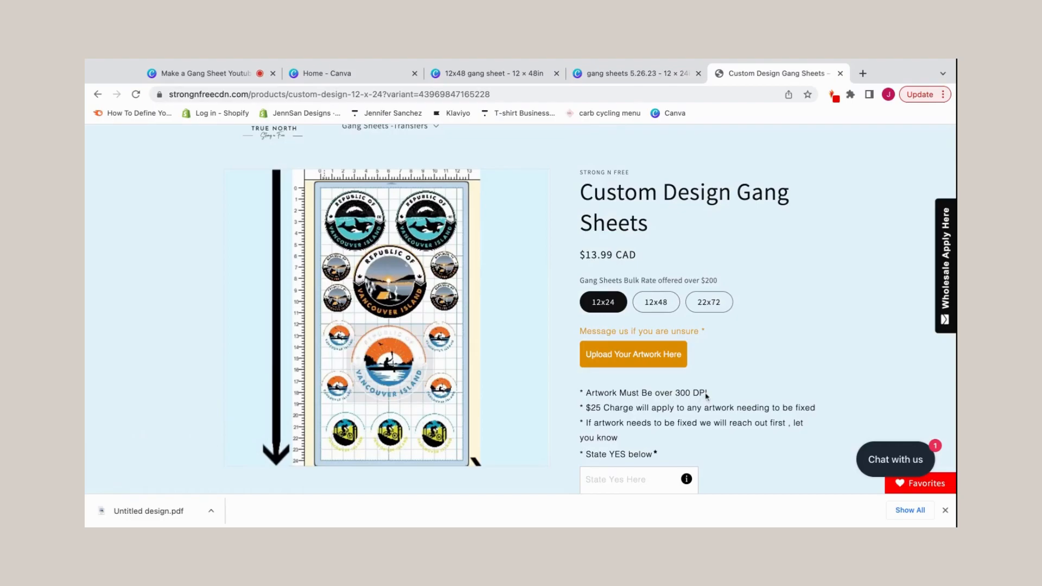
pyautogui.click(630, 73)
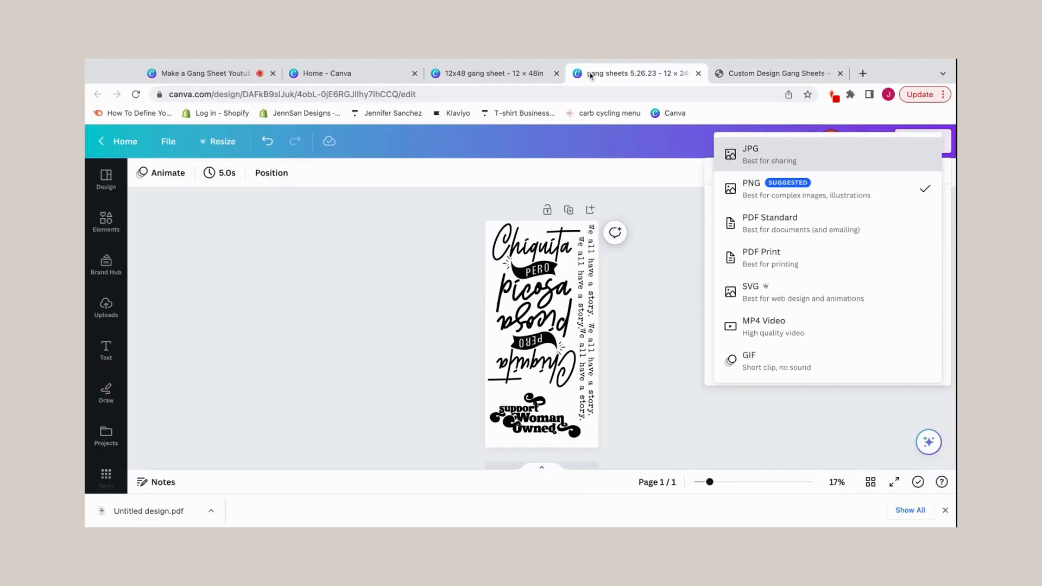
pyautogui.click(790, 231)
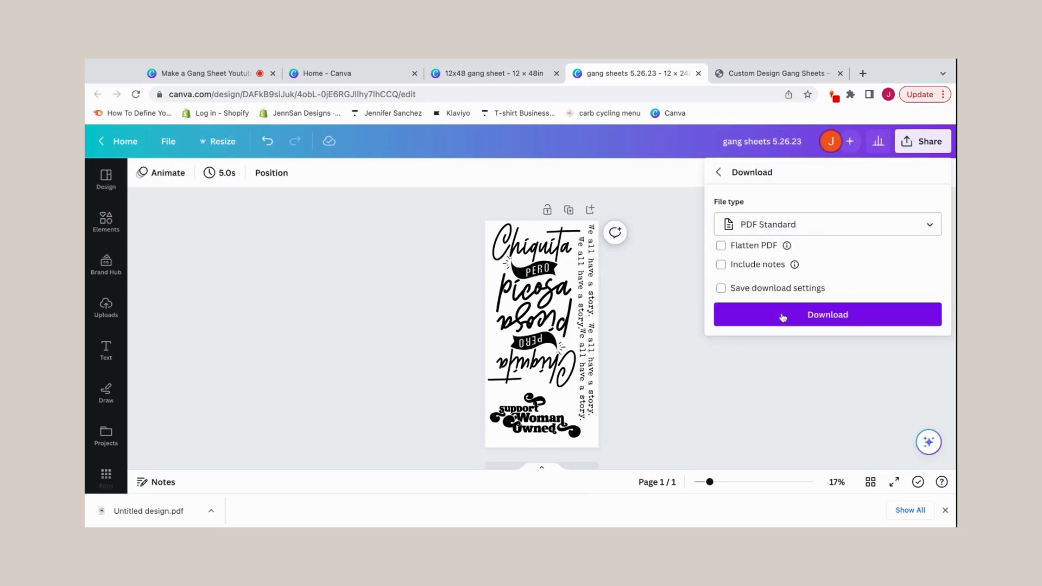
pyautogui.click(782, 316)
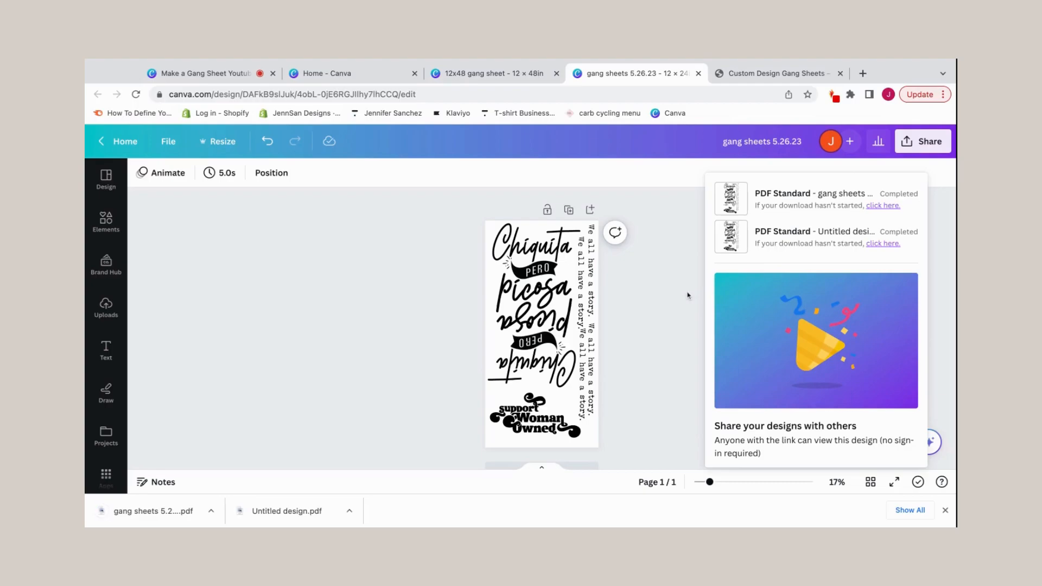
# Step: Upload the local file "gang sheets 5.26.23 .pdf" as the artwork on the supplier's Custom Design Gang Sheets page
pyautogui.click(736, 80)
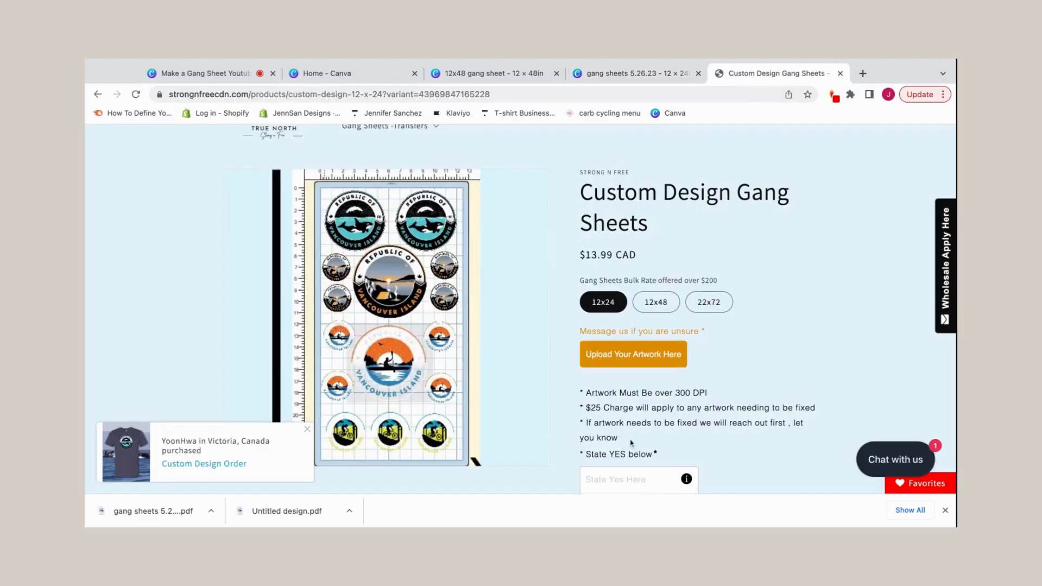
pyautogui.click(612, 364)
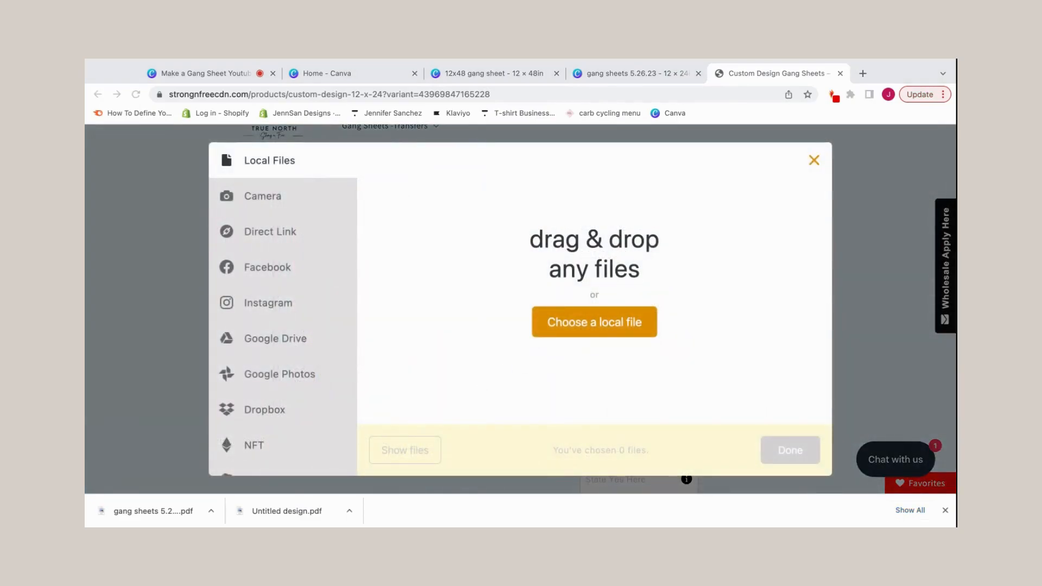
pyautogui.doubleClick(523, 372)
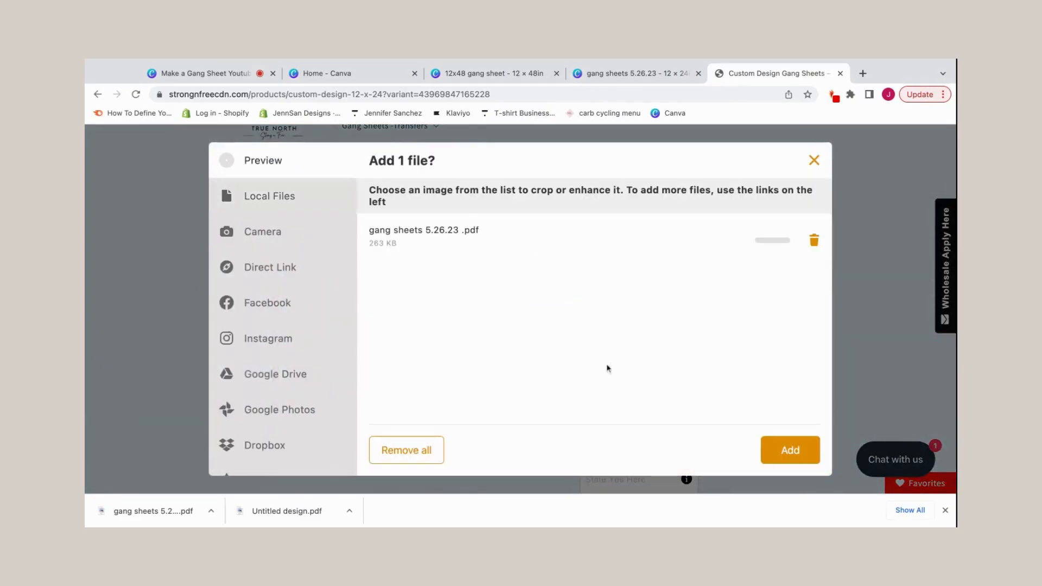
pyautogui.click(775, 442)
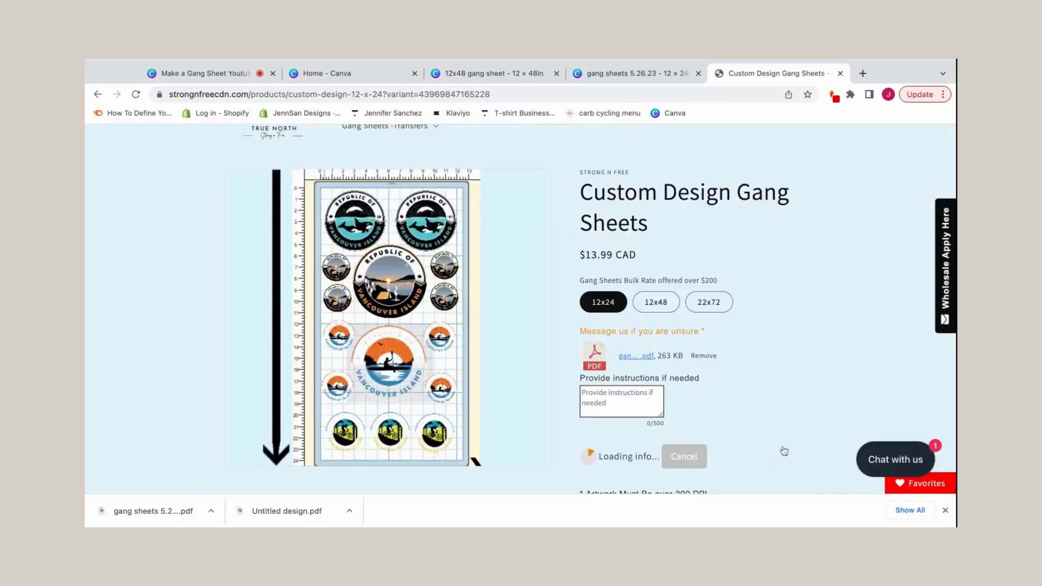
# Step: Enter "yes" to accept the artwork conditions and add the 12x24 gang sheet to the cart
pyautogui.scroll(-4, 643, 380)
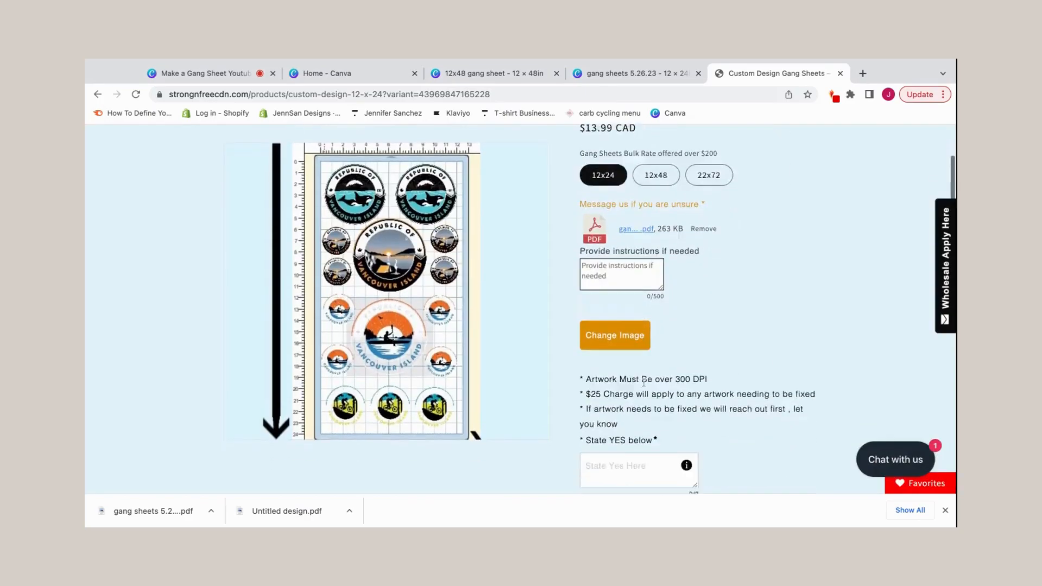
pyautogui.click(641, 381)
pyautogui.write('yes')
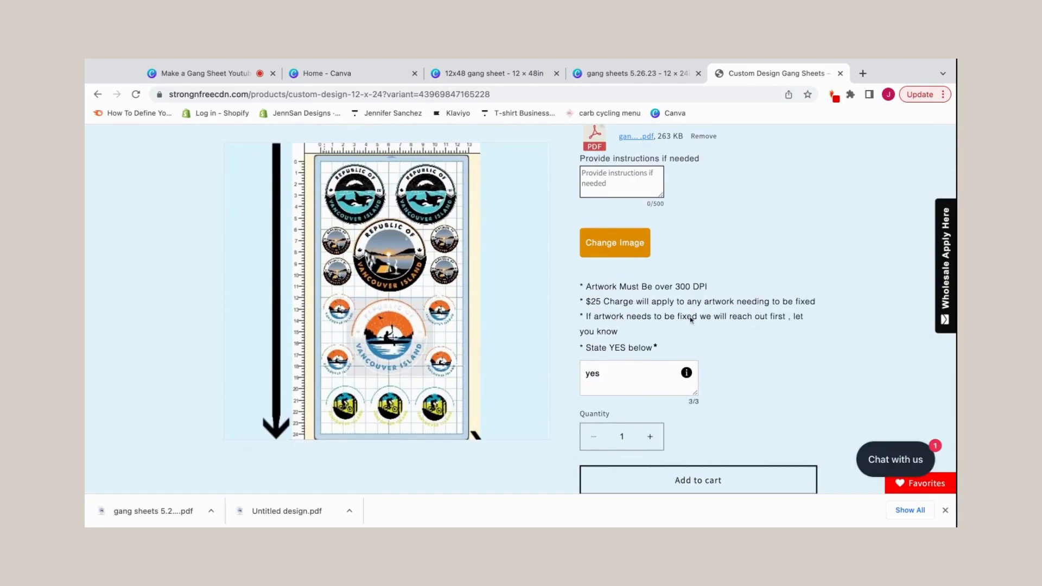
pyautogui.click(670, 482)
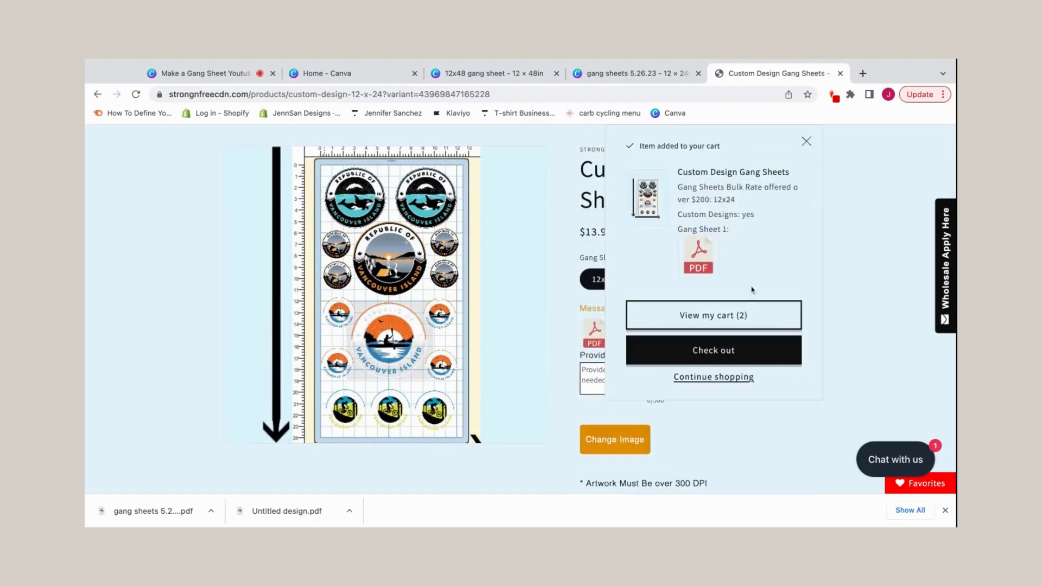
# Step: Open the shopping cart and review the gang sheet items, their discounted prices, the subtotal and the checkout options
pyautogui.click(738, 316)
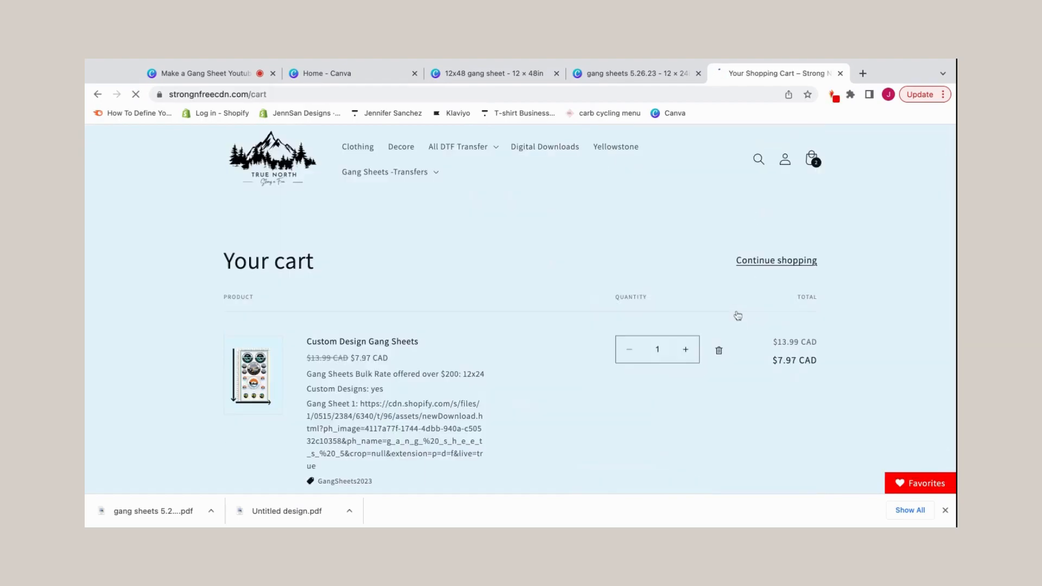
pyautogui.scroll(-3, 739, 345)
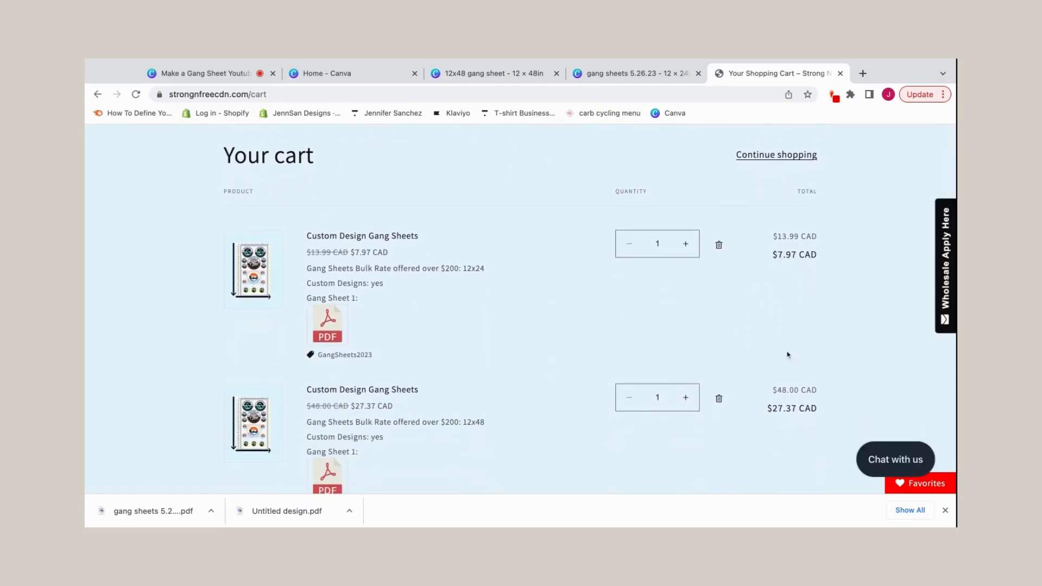
pyautogui.scroll(-1, 789, 391)
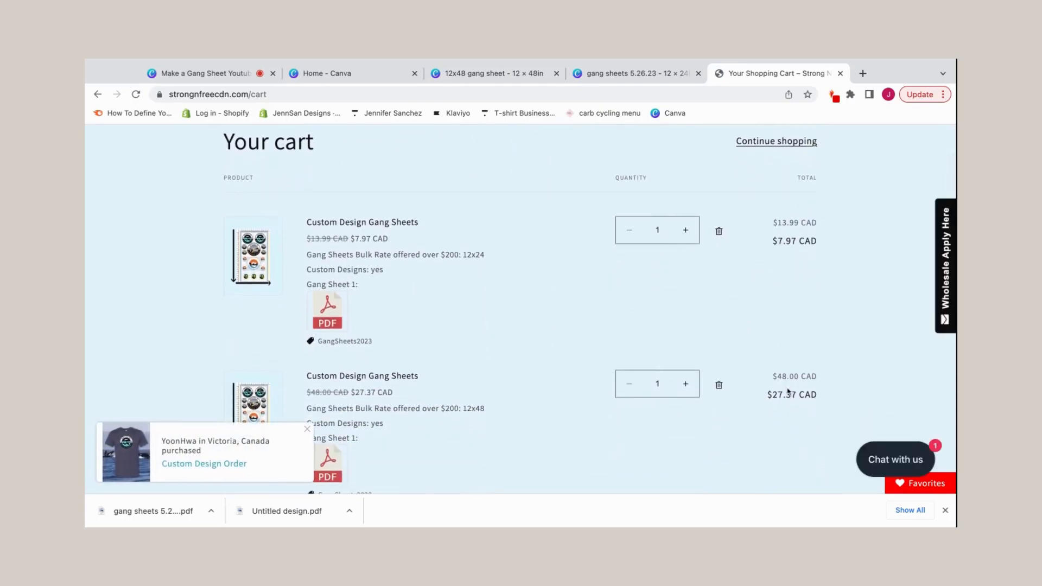
pyautogui.click(307, 429)
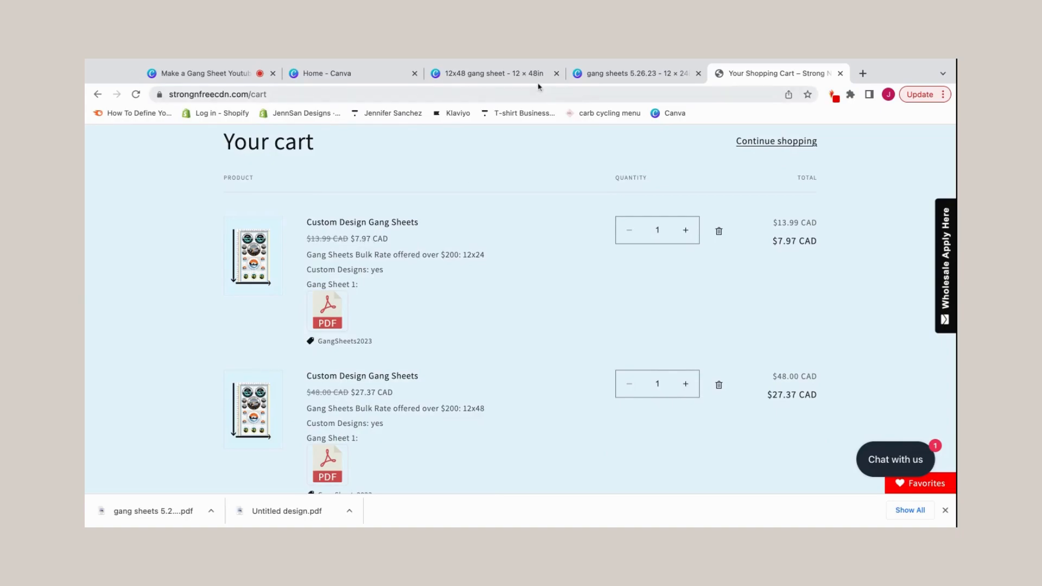
pyautogui.click(623, 77)
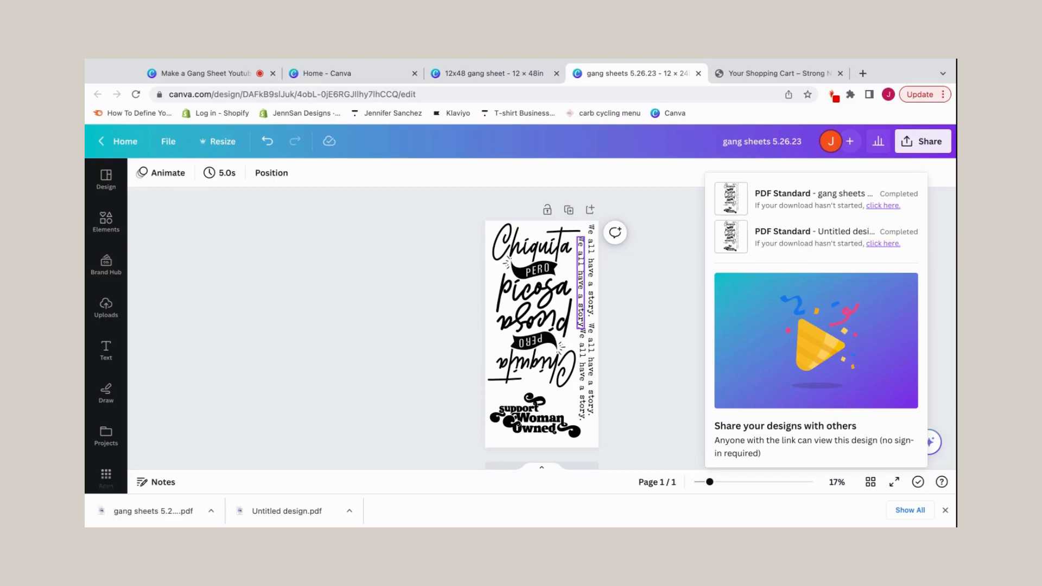
pyautogui.click(761, 76)
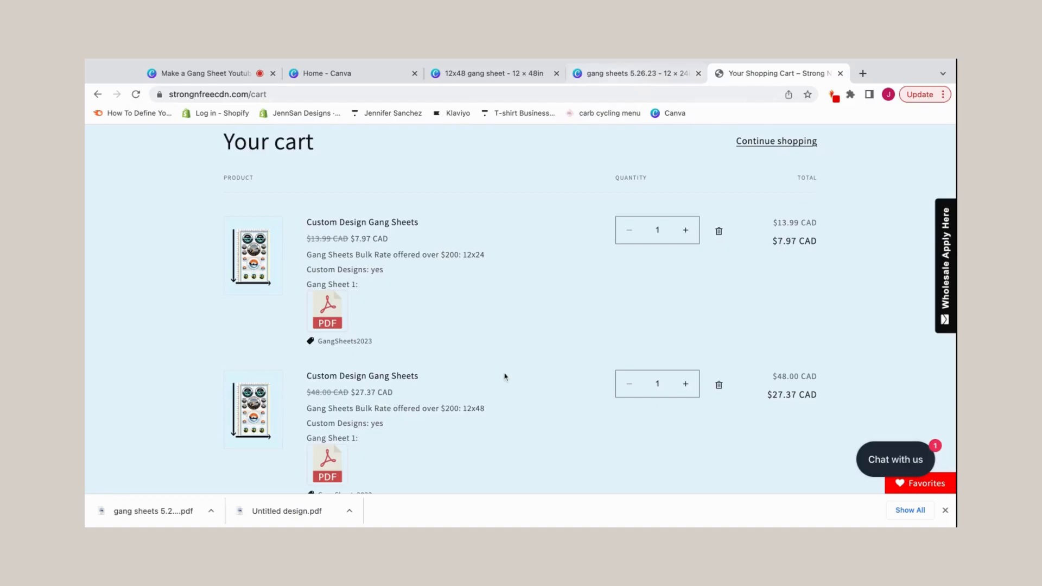
pyautogui.scroll(-5, 505, 376)
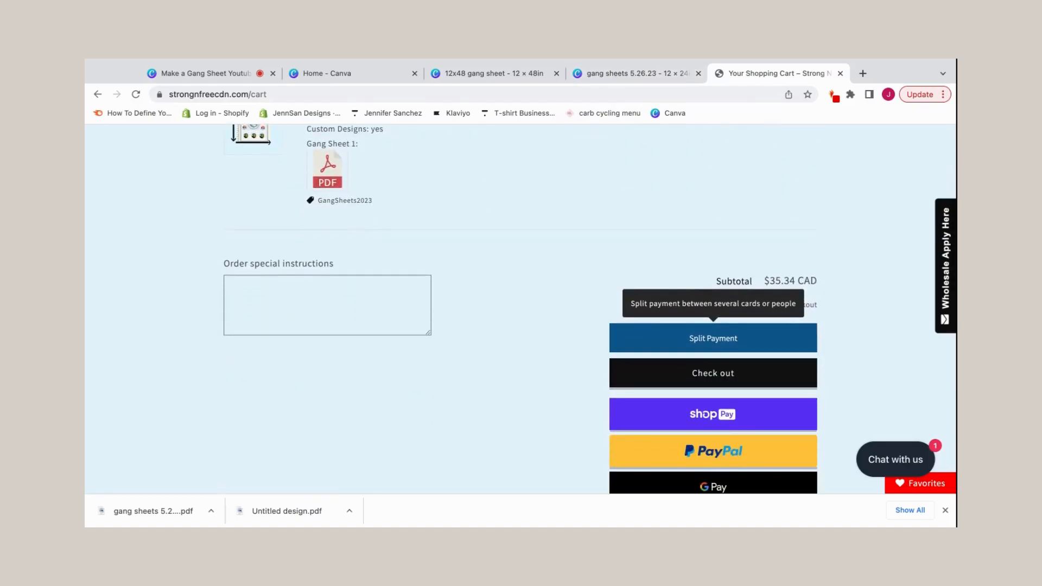
pyautogui.scroll(10, 505, 375)
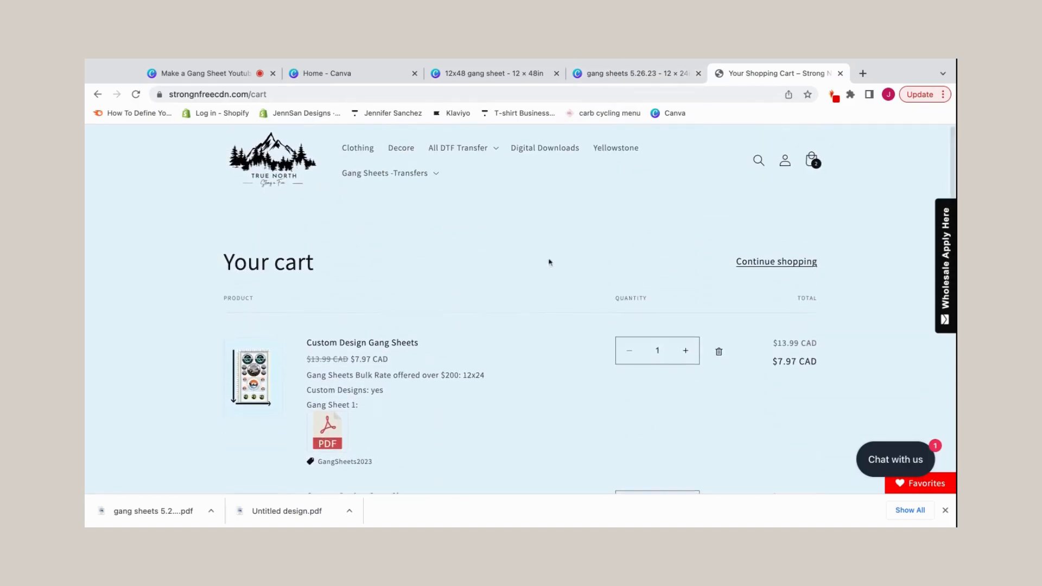
# Step: Switch back to the gang sheet design in Canva and dismiss the download summary
pyautogui.click(592, 81)
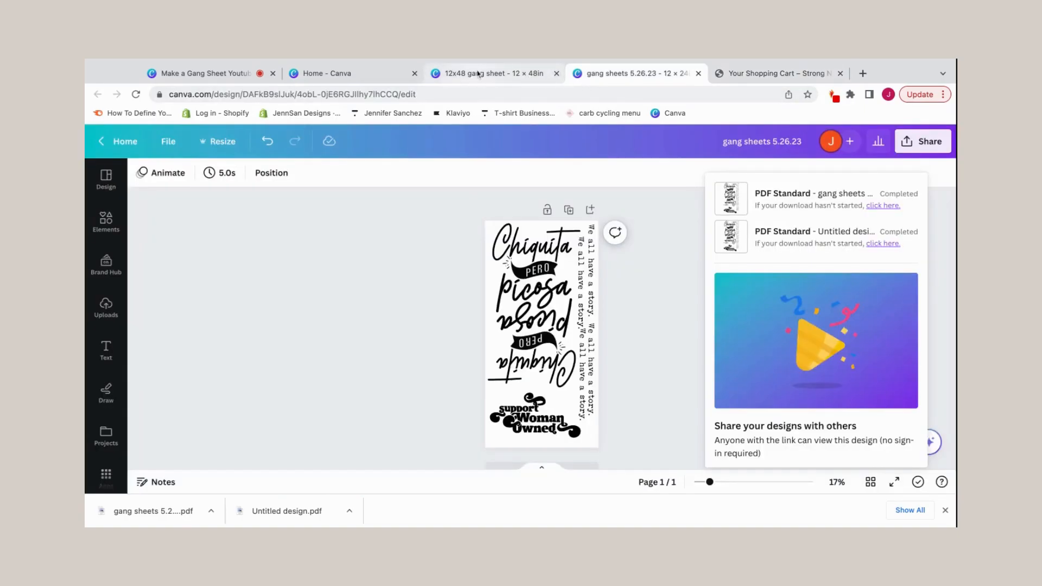
pyautogui.click(454, 270)
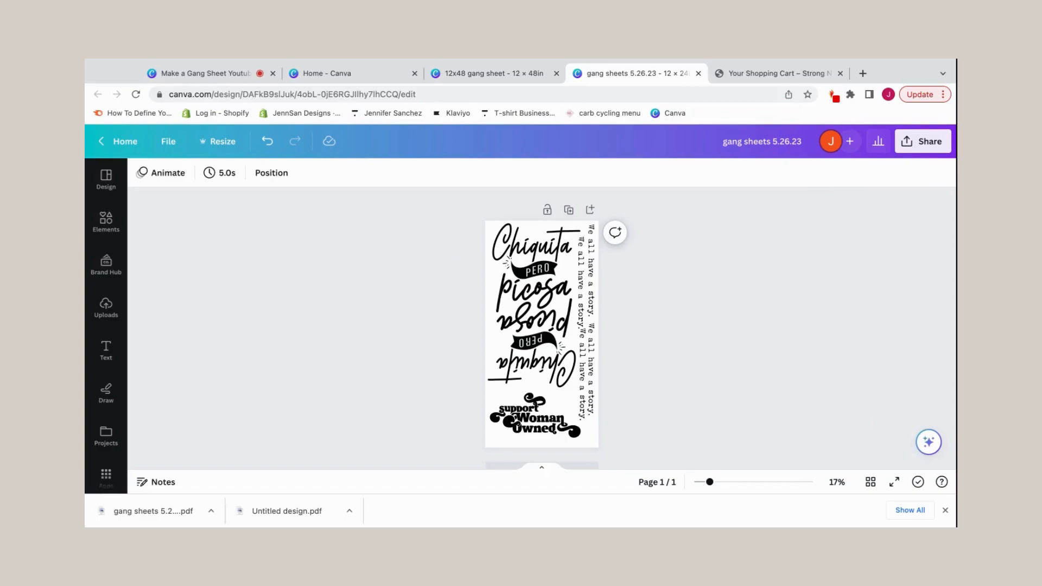
pyautogui.click(232, 76)
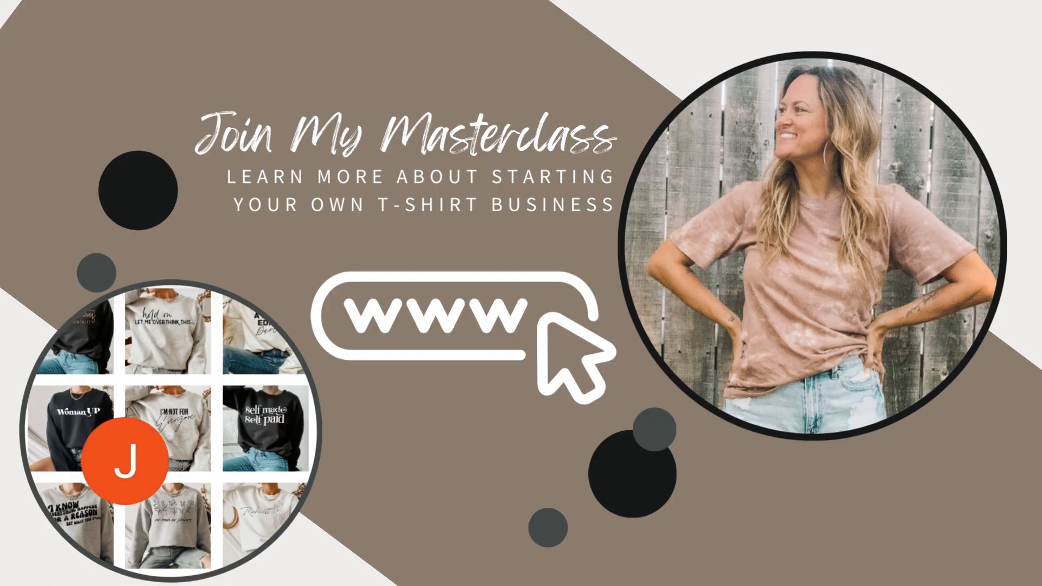